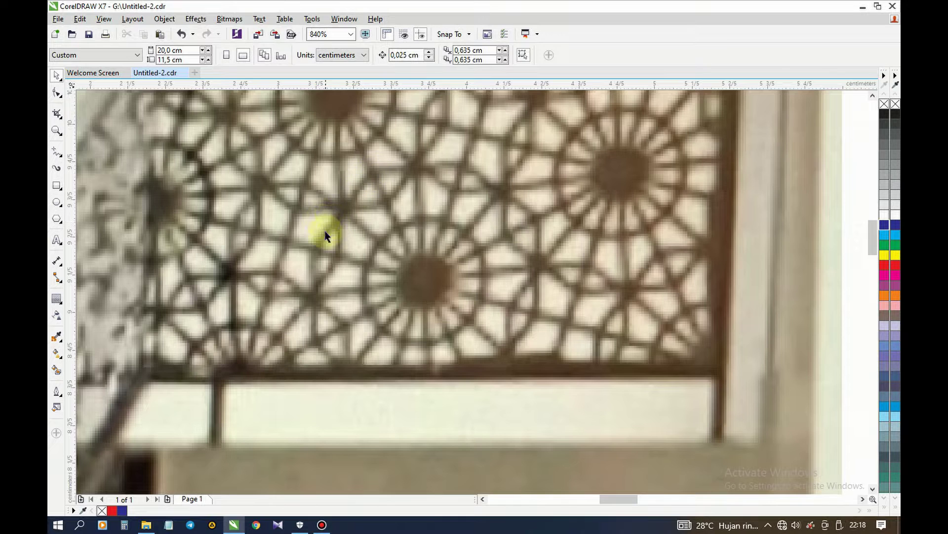
# Step: Draw an eight-sided polygon about 4.9 cm wide and high below the reference photo
pyautogui.scroll(-4, 406, 190)
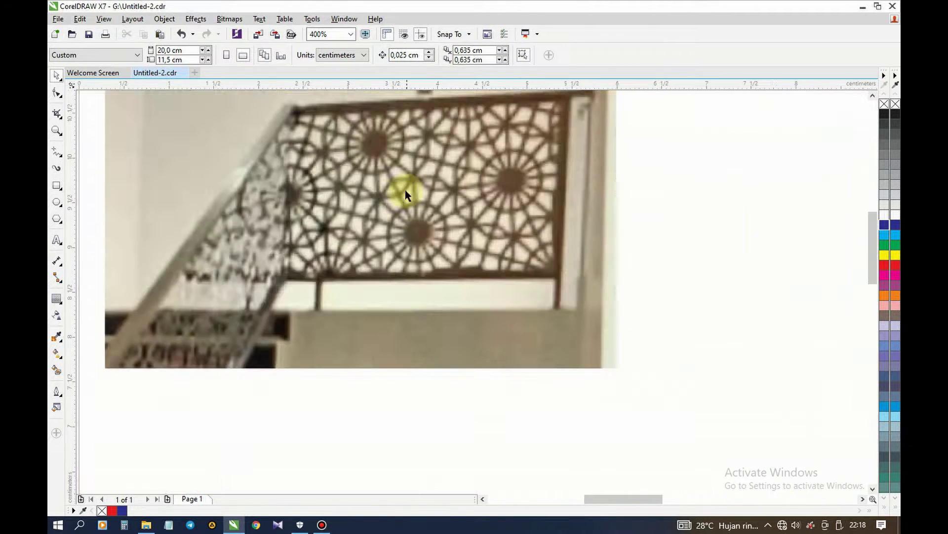
pyautogui.scroll(-1, 365, 202)
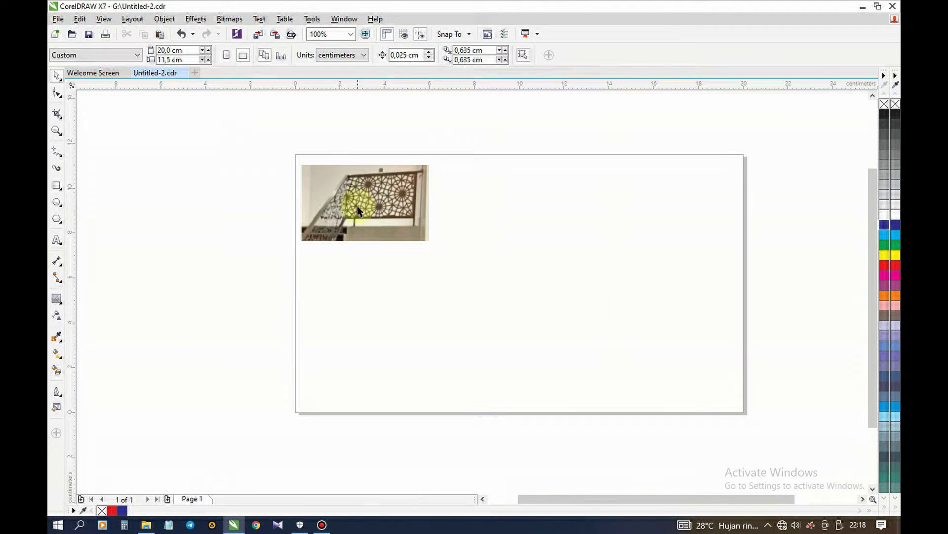
pyautogui.click(57, 218)
pyautogui.moveTo(376, 268); pyautogui.dragTo(475, 353)
pyautogui.click(380, 52)
pyautogui.click(380, 52)
pyautogui.click(380, 52)
pyautogui.click(380, 52)
pyautogui.click(381, 52)
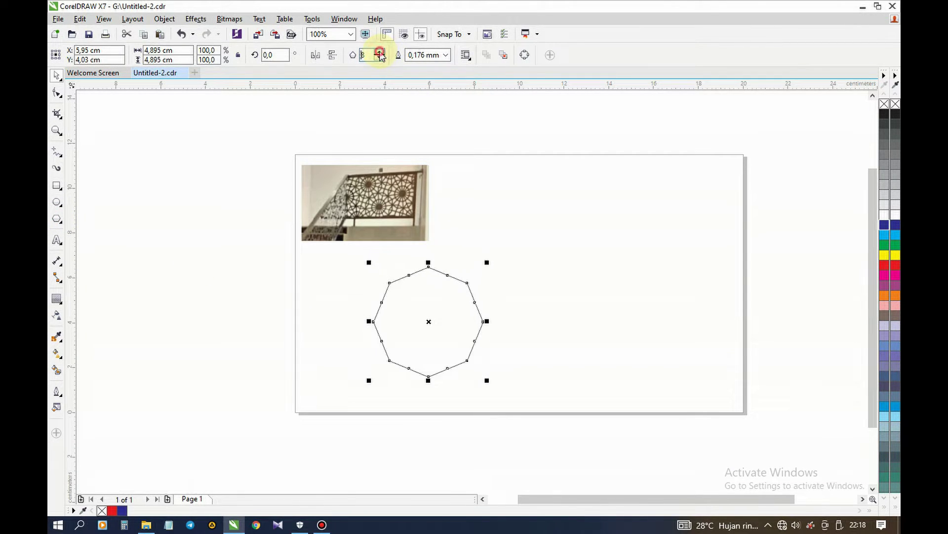
# Step: Move the octagon horizontally so its centre sits at about X 5.08 cm
pyautogui.click(481, 194)
pyautogui.click(453, 306)
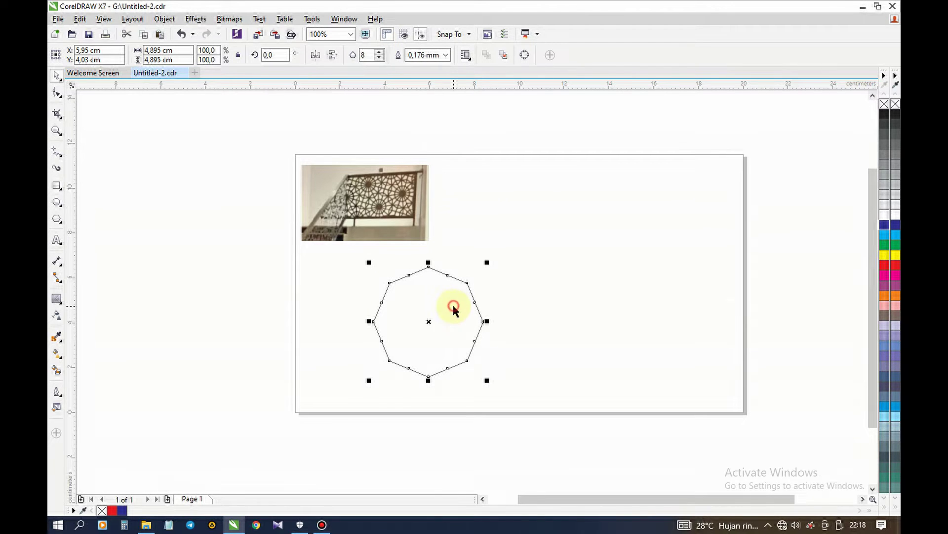
pyautogui.moveTo(455, 323); pyautogui.dragTo(434, 324)
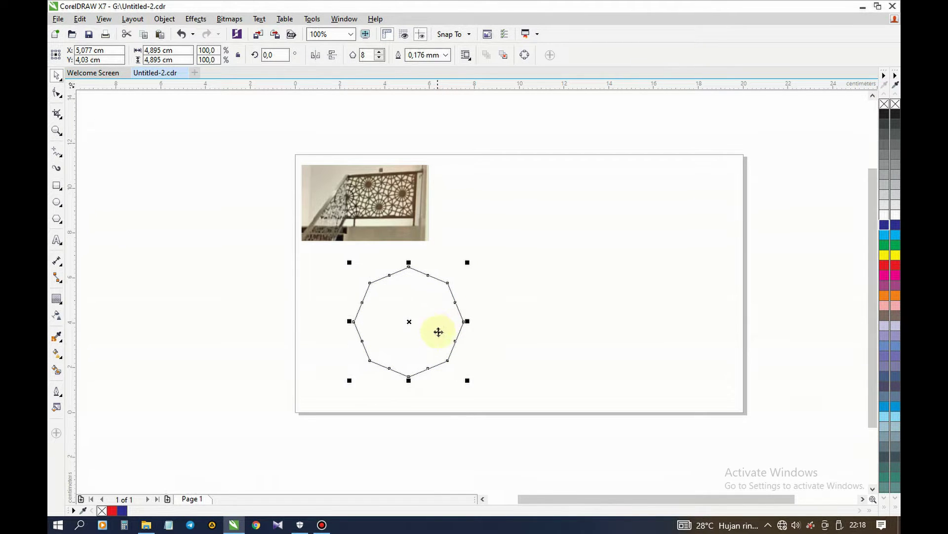
# Step: Add a one-step inside contour with a 0.15 cm offset to the octagon and break the contour group apart
pyautogui.scroll(1, 430, 322)
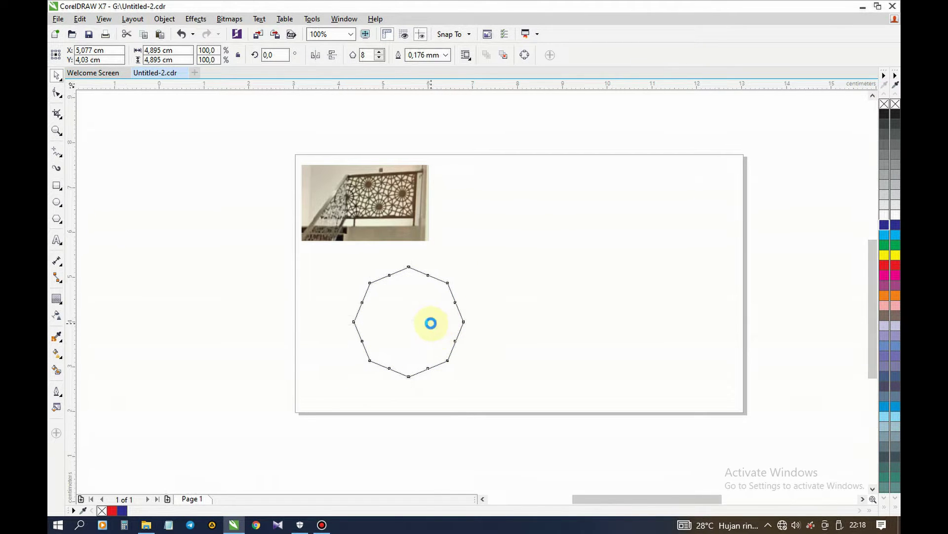
pyautogui.click(57, 299)
pyautogui.click(321, 55)
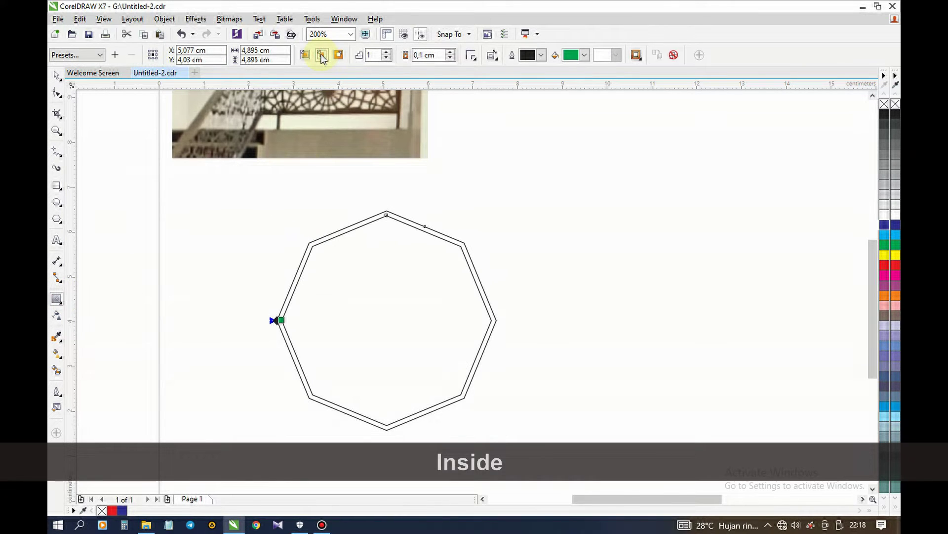
pyautogui.click(423, 55)
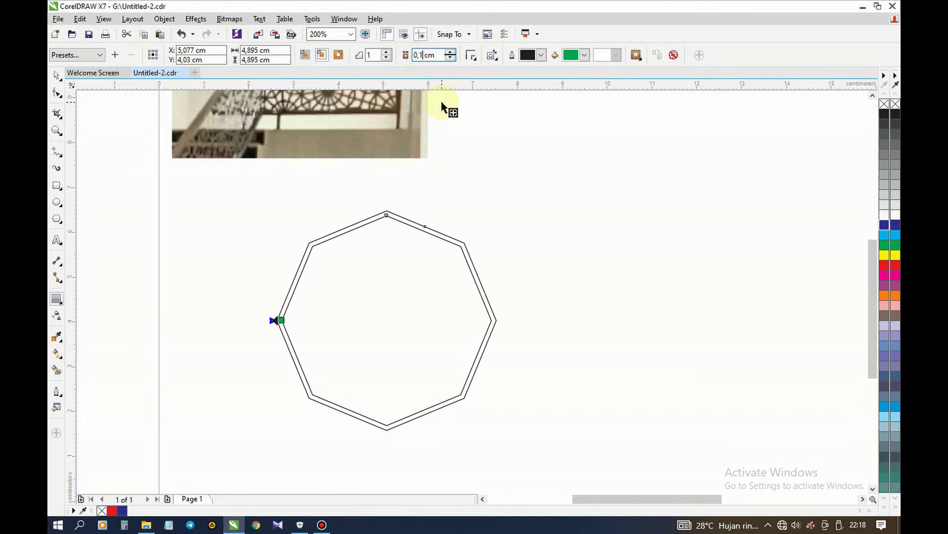
pyautogui.write('5')
pyautogui.press('Return')
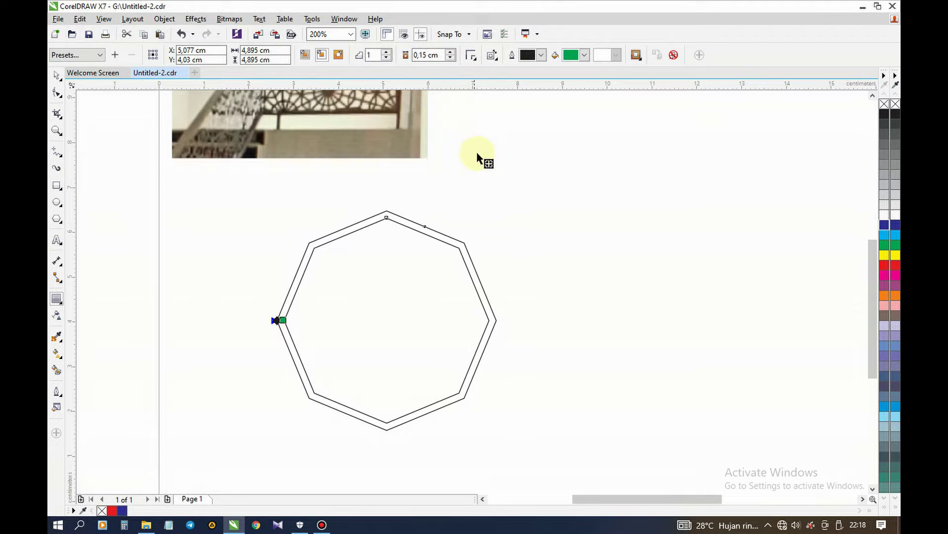
pyautogui.click(56, 75)
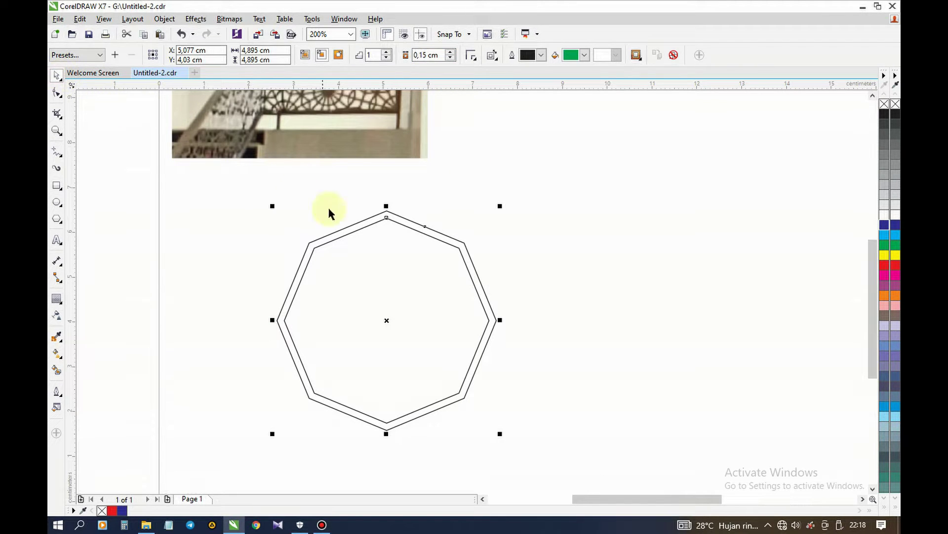
pyautogui.rightClick(400, 224)
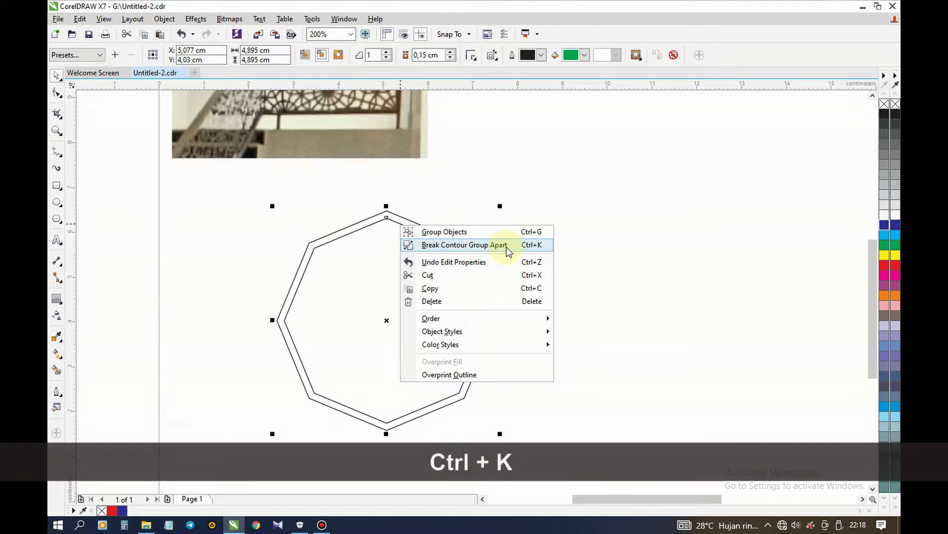
pyautogui.click(505, 245)
pyautogui.click(510, 237)
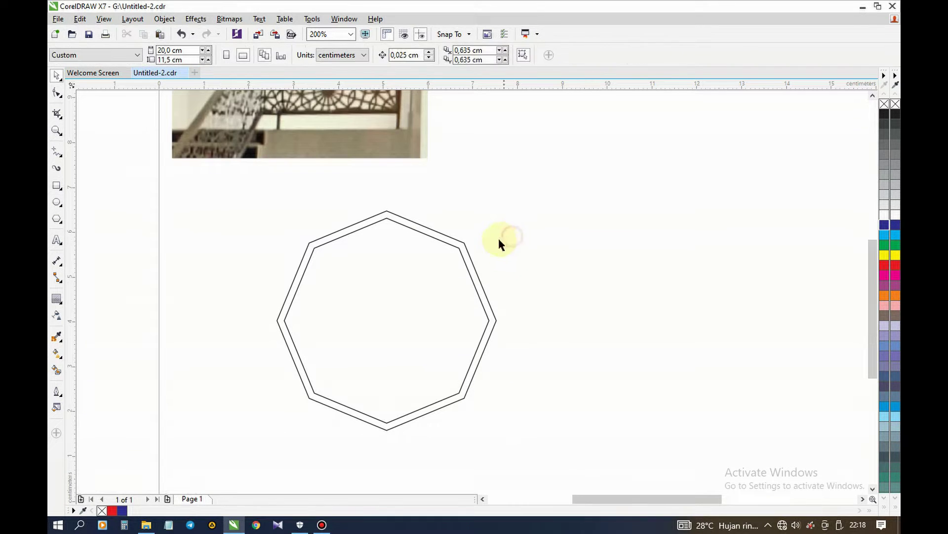
# Step: Draw a thin vertical rectangle about 5.37 cm tall beside the octagon and set its width to 0.15 cm
pyautogui.click(57, 186)
pyautogui.moveTo(511, 208); pyautogui.dragTo(519, 452)
pyautogui.press('space')
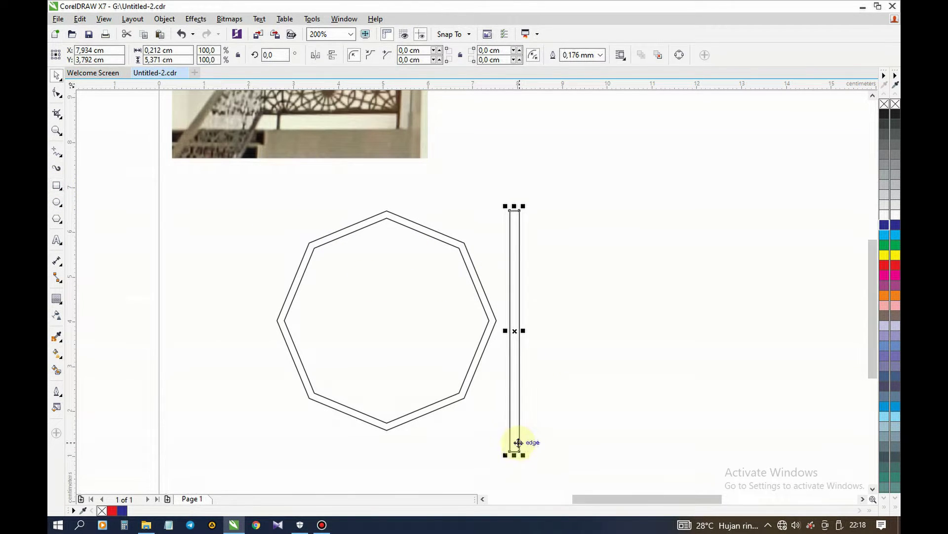
pyautogui.click(159, 50)
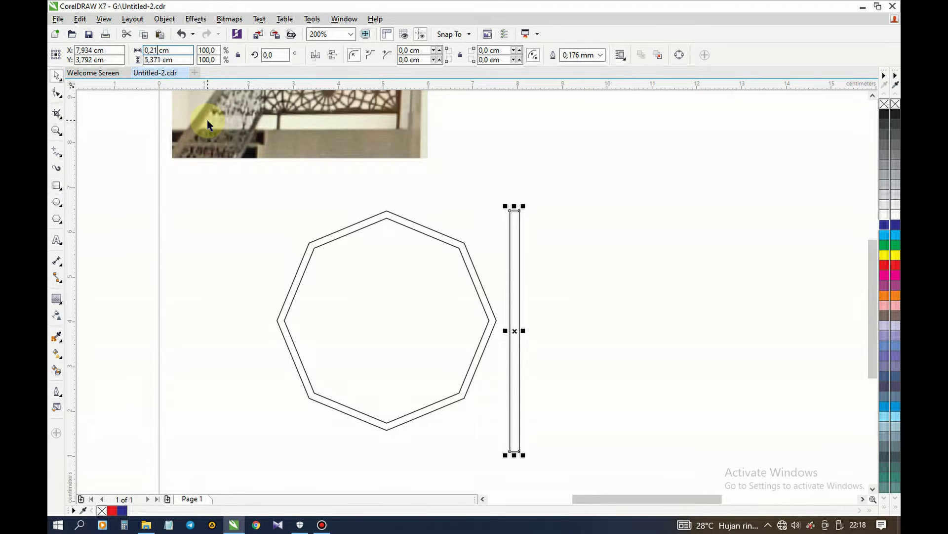
pyautogui.write('15')
pyautogui.press('Return')
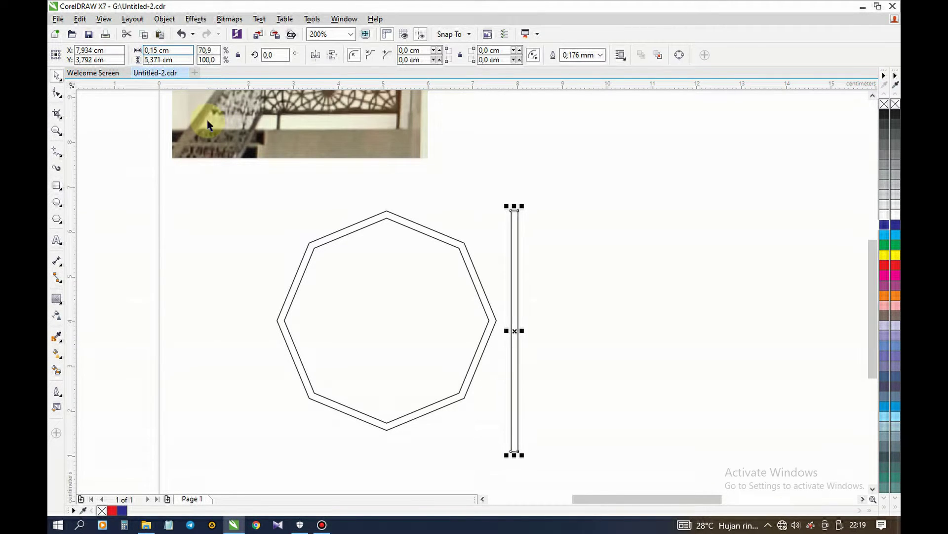
# Step: Align the vertical bar with the octagon's centre both horizontally and vertically
pyautogui.keyDown('shift'); pyautogui.click(389, 215); pyautogui.keyUp('shift')
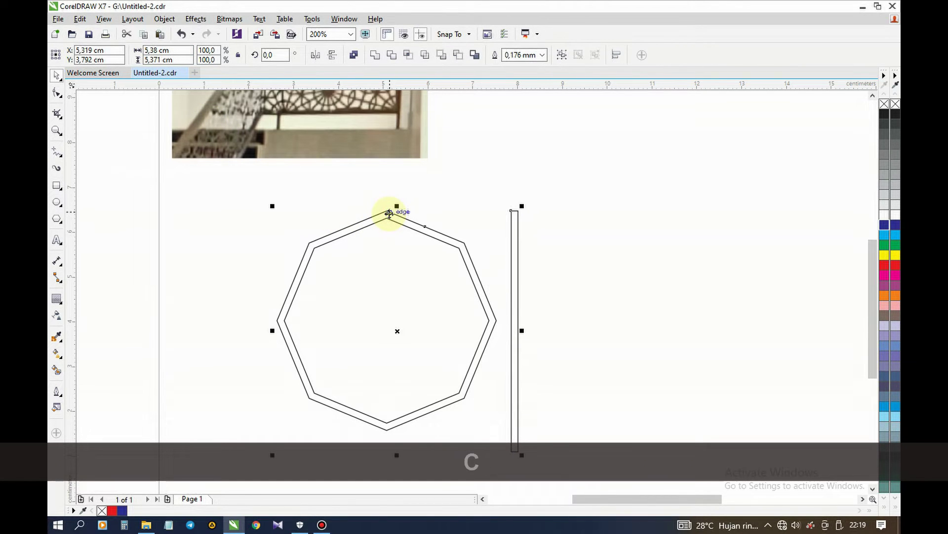
pyautogui.press('c')
pyautogui.press('e')
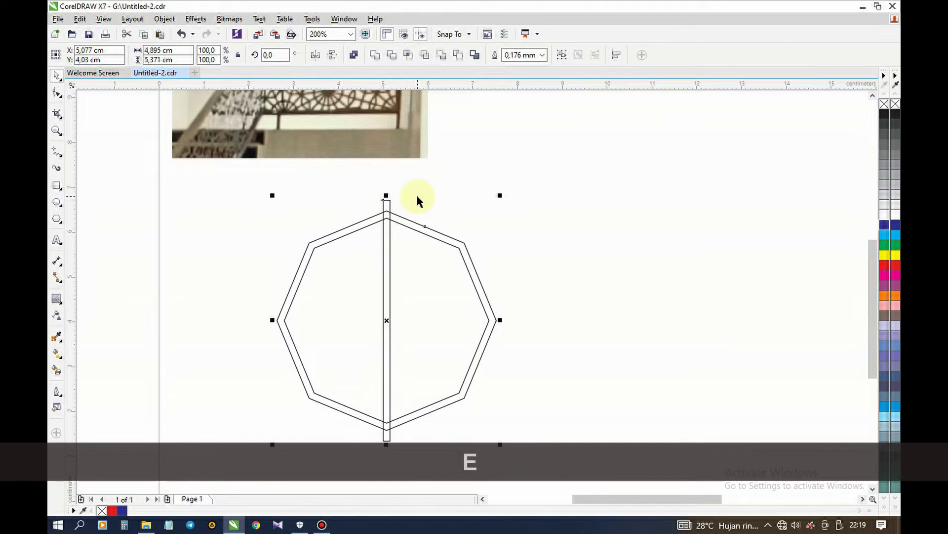
pyautogui.click(416, 194)
# Step: Try making a copy of the bar rotated 45° clockwise about its centre
pyautogui.click(388, 205)
pyautogui.click(389, 206)
pyautogui.moveTo(398, 198); pyautogui.dragTo(487, 234)
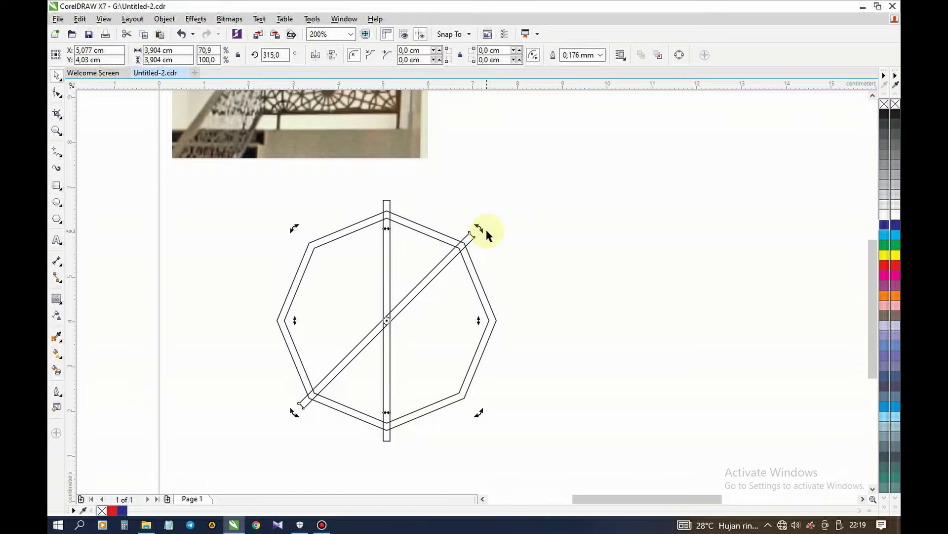
# Step: Delete the rotated bar and the inner octagon, and pull the outer octagon's side midpoints slightly inward with the Shape tool
pyautogui.press('Delete')
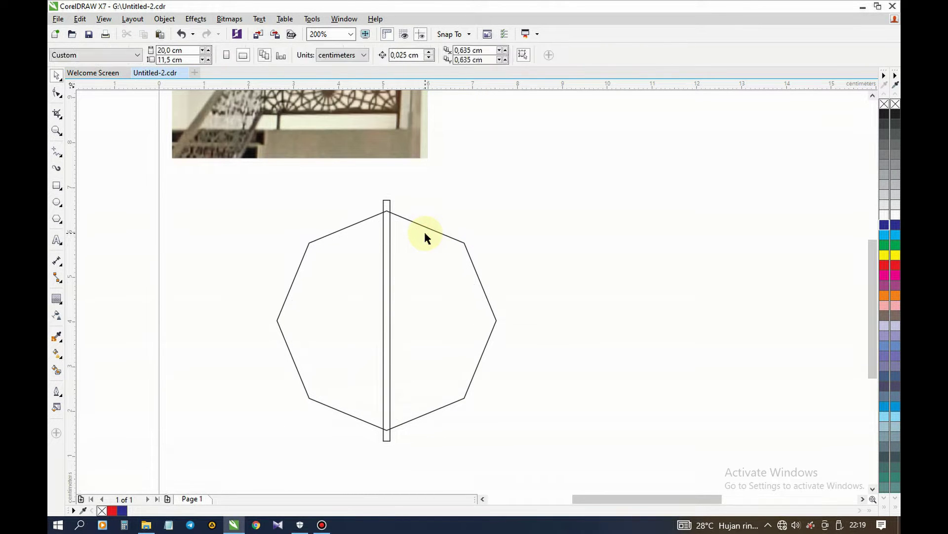
pyautogui.click(424, 232)
pyautogui.click(57, 95)
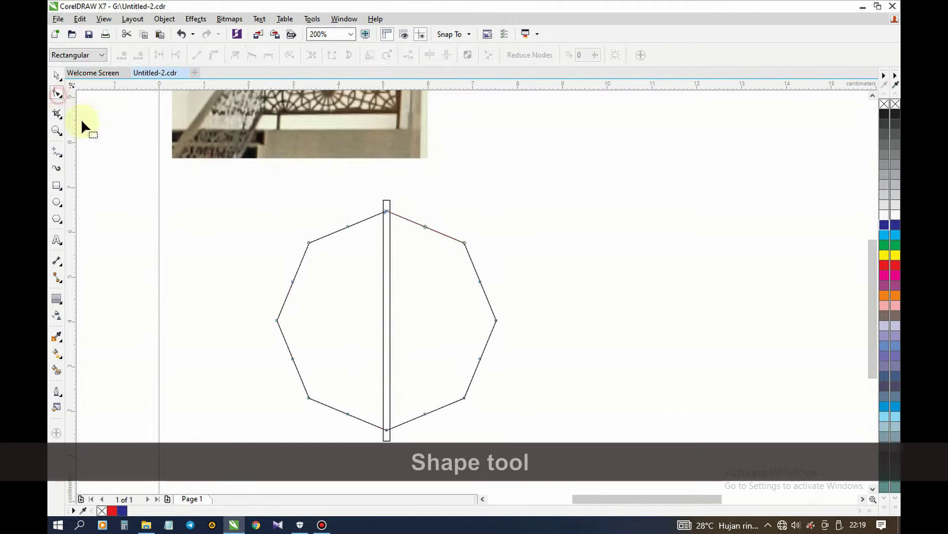
pyautogui.moveTo(350, 233); pyautogui.dragTo(342, 220)
pyautogui.scroll(1, 354, 238)
pyautogui.press('space')
pyautogui.click(339, 184)
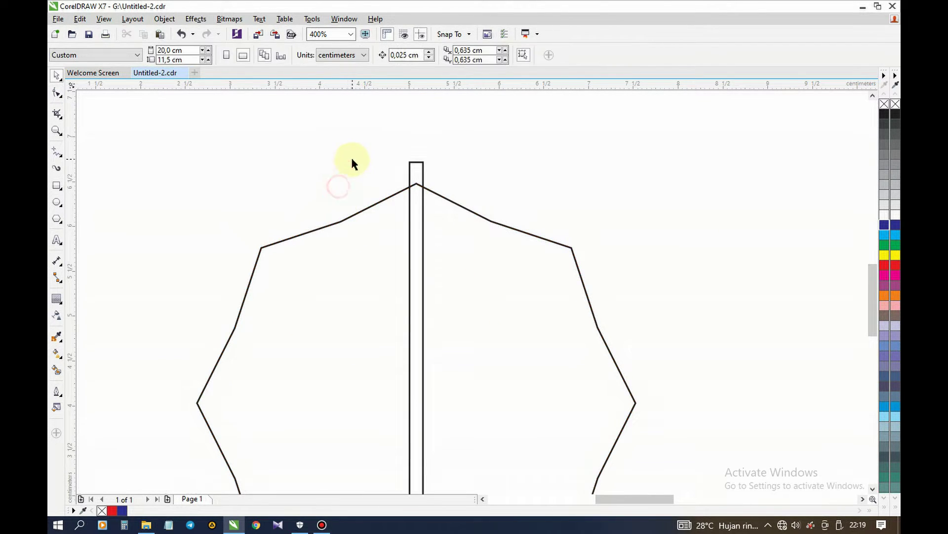
# Step: Make three copies of the vertical bar rotated about the polygon's centre in successive 45° clockwise increments
pyautogui.scroll(-1, 352, 158)
pyautogui.click(386, 163)
pyautogui.click(387, 163)
pyautogui.moveTo(389, 158); pyautogui.dragTo(463, 393)
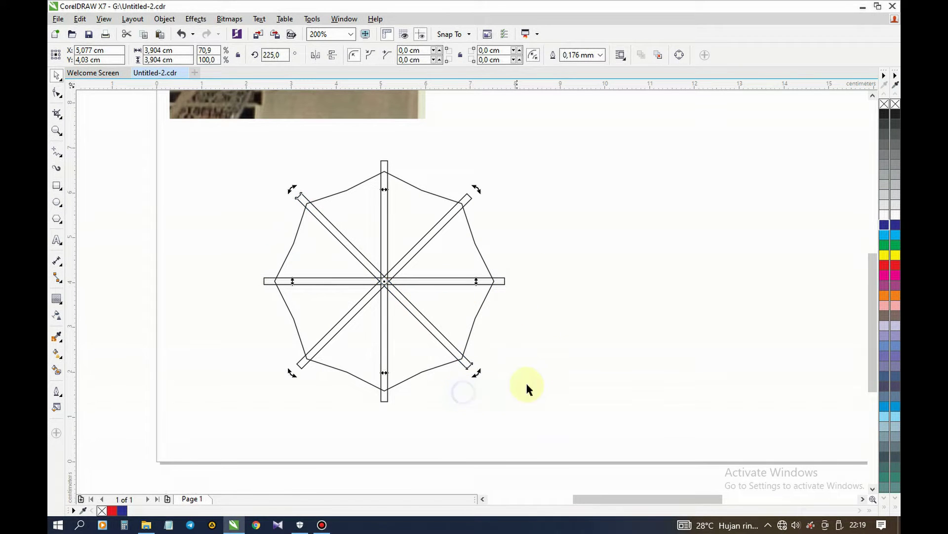
pyautogui.click(564, 360)
# Step: Copy the vertical bar beside the polygon and draw a red vertical line about 6 cm long through the copy
pyautogui.moveTo(385, 166); pyautogui.dragTo(547, 177)
pyautogui.click(493, 159)
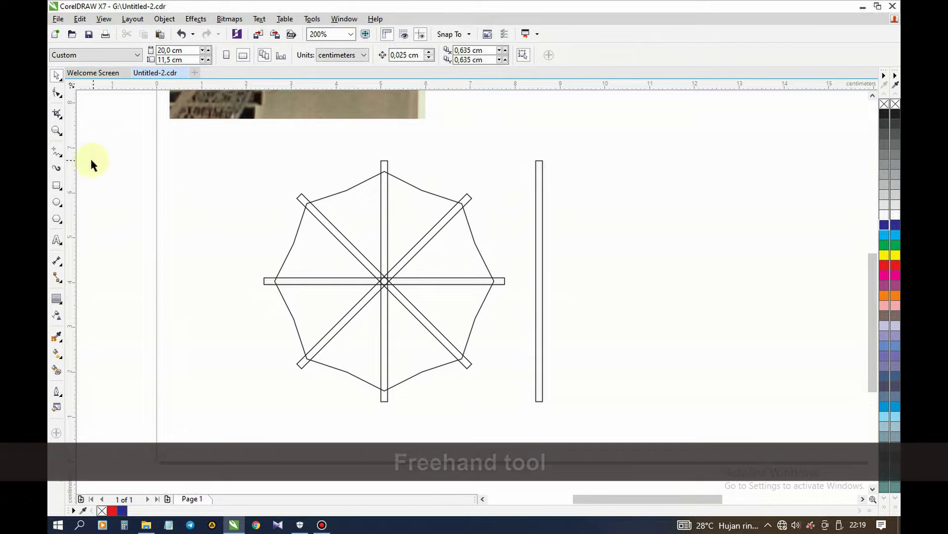
pyautogui.click(56, 152)
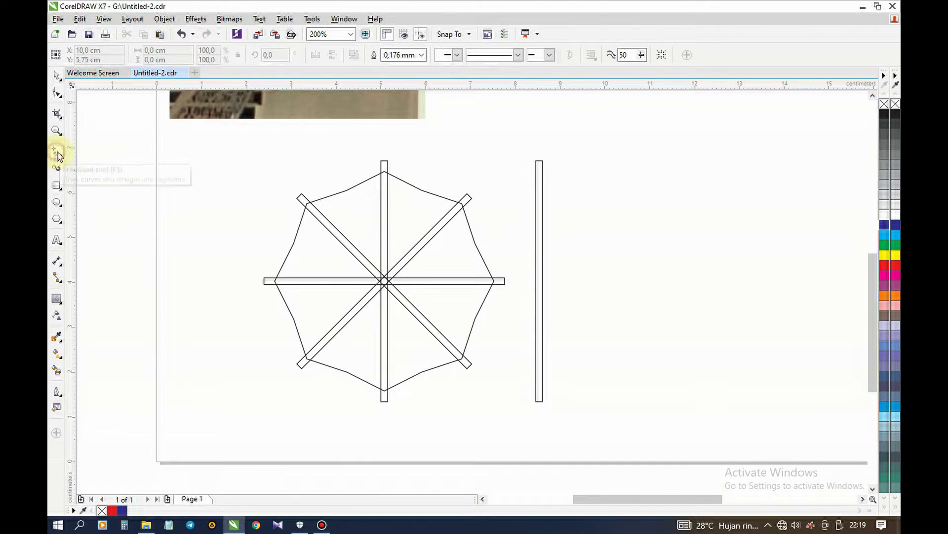
pyautogui.click(539, 145)
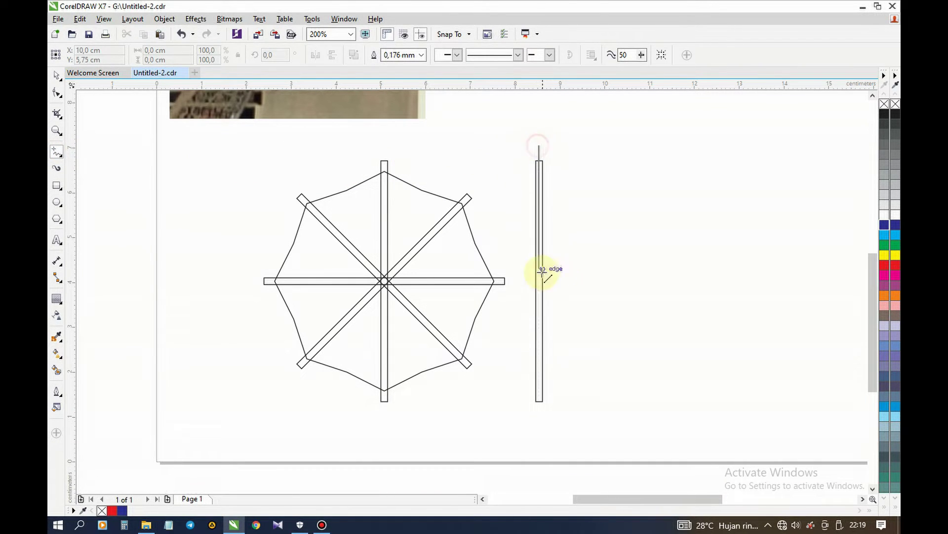
pyautogui.click(539, 414)
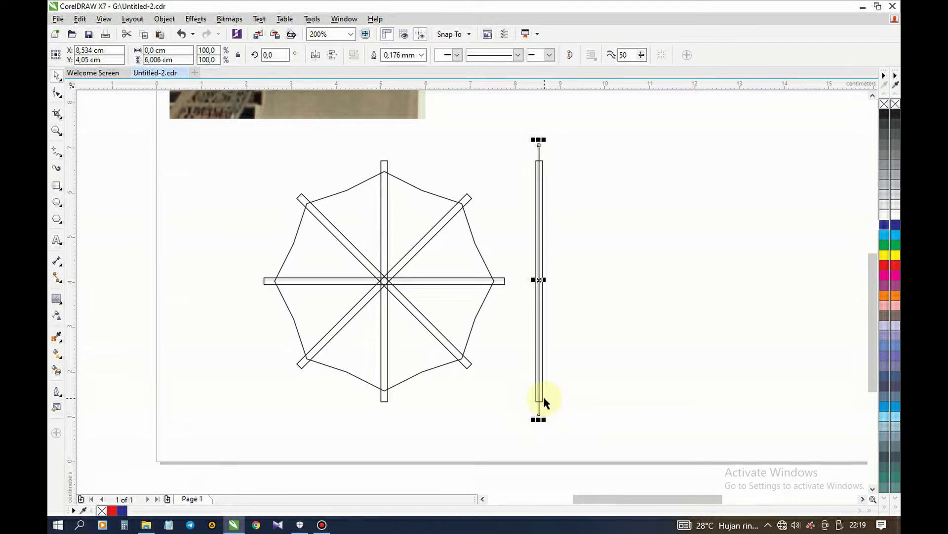
pyautogui.rightClick(885, 264)
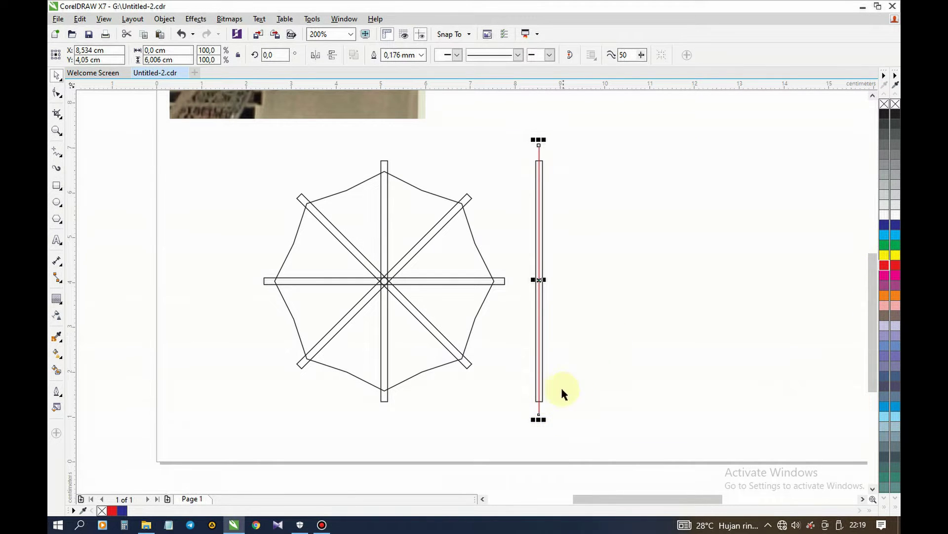
# Step: Centre the red line and the copied bar on each other and group them
pyautogui.keyDown('shift'); pyautogui.click(543, 392); pyautogui.keyUp('shift')
pyautogui.press('c')
pyautogui.press('e')
pyautogui.click(514, 140)
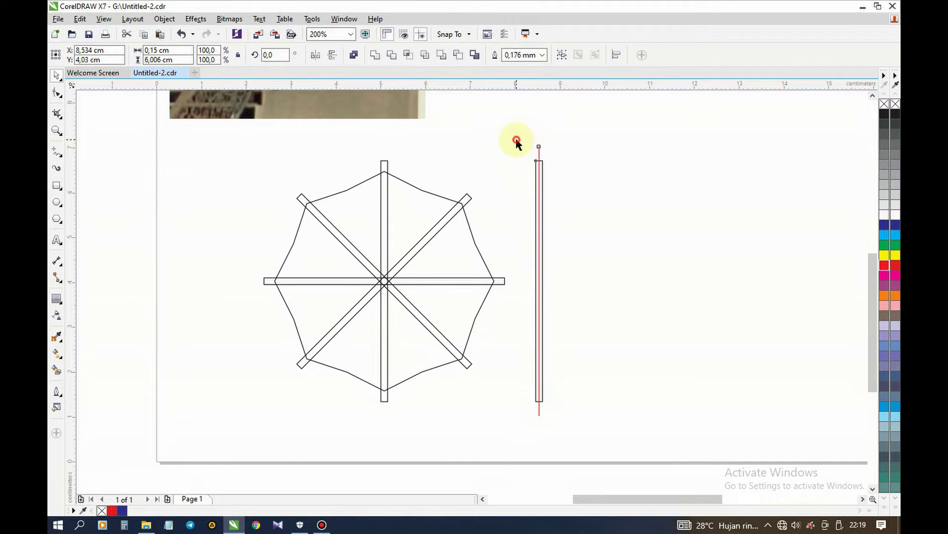
pyautogui.moveTo(511, 128); pyautogui.dragTo(601, 427)
pyautogui.click(561, 56)
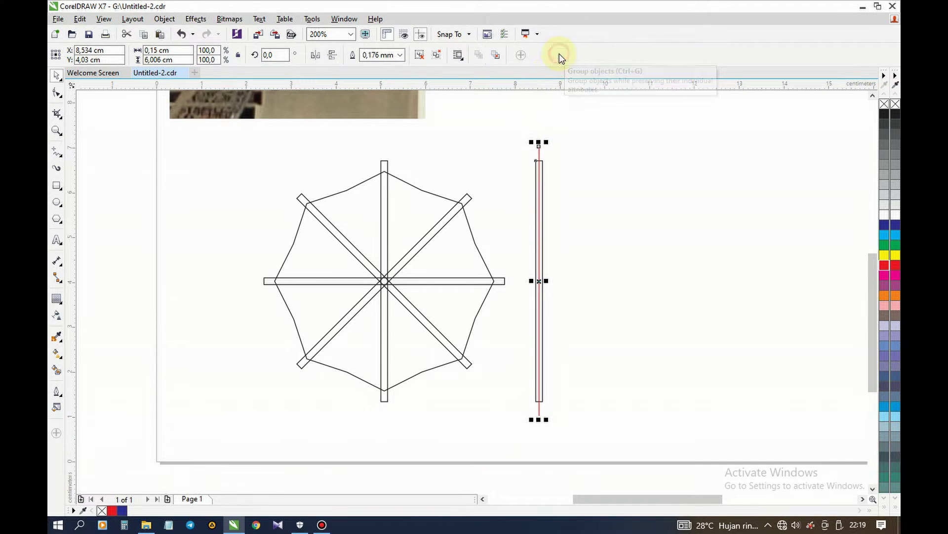
# Step: Align the bar and red line group with the polygon's centre horizontally and vertically
pyautogui.keyDown('shift'); pyautogui.click(413, 186); pyautogui.keyUp('shift')
pyautogui.press('c')
pyautogui.press('e')
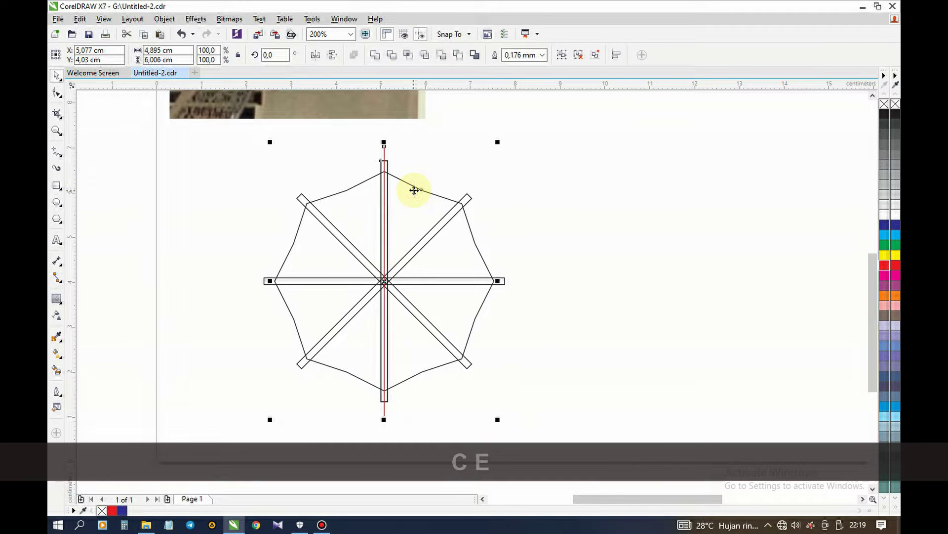
pyautogui.click(414, 163)
# Step: Apply an inside contour with a 0.15 cm offset to the reshaped polygon and break the contour group apart
pyautogui.click(414, 202)
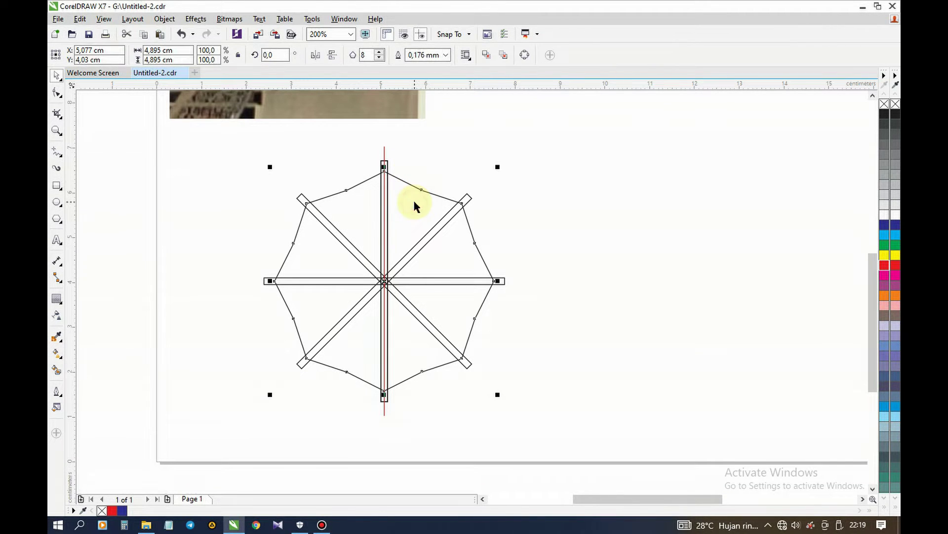
pyautogui.click(53, 299)
pyautogui.click(322, 56)
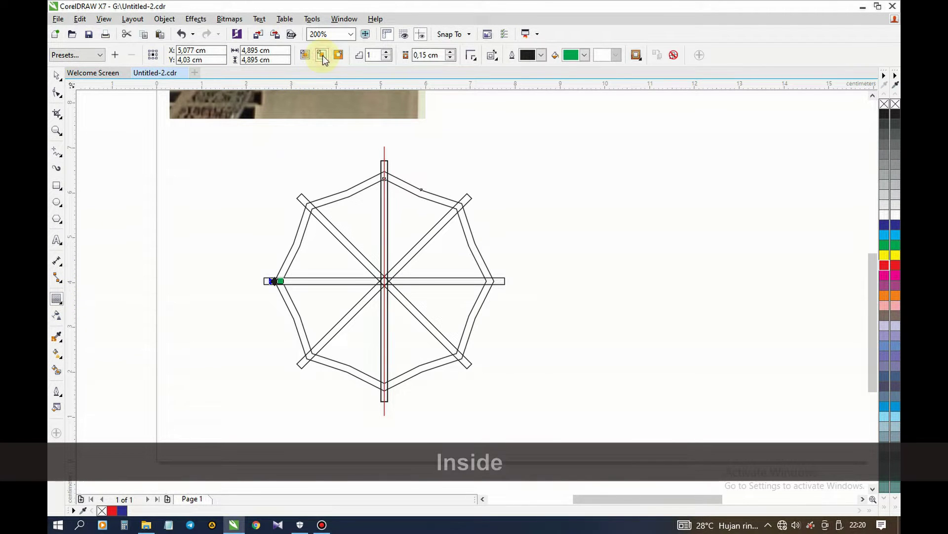
pyautogui.click(56, 75)
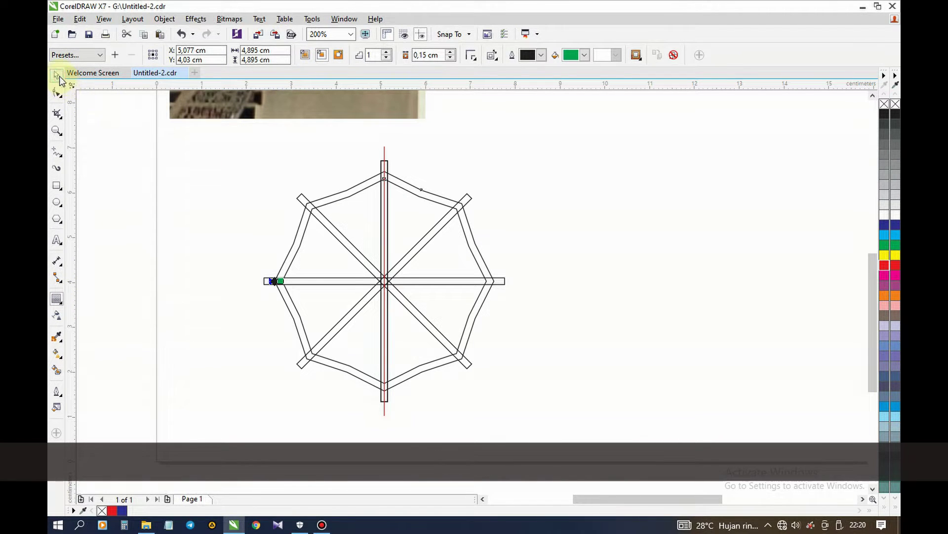
pyautogui.rightClick(418, 197)
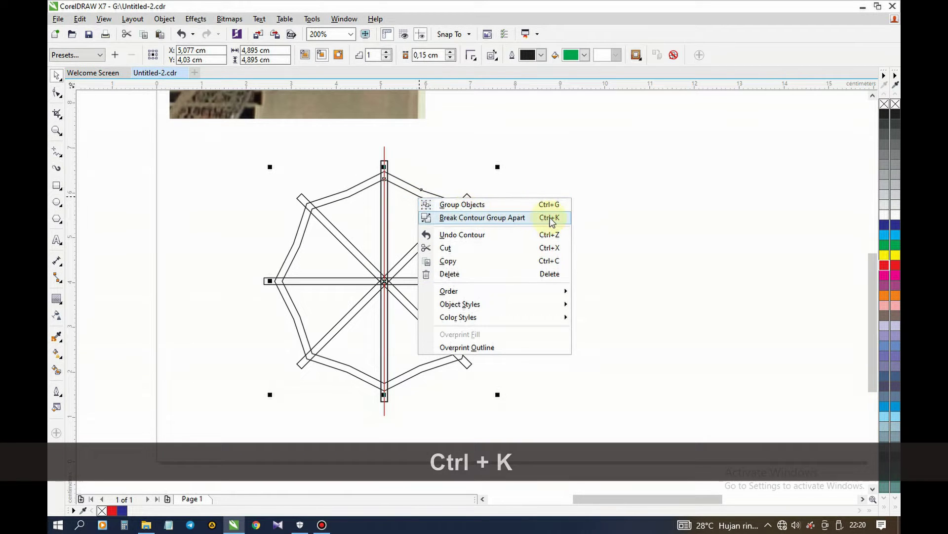
pyautogui.click(552, 219)
pyautogui.click(578, 223)
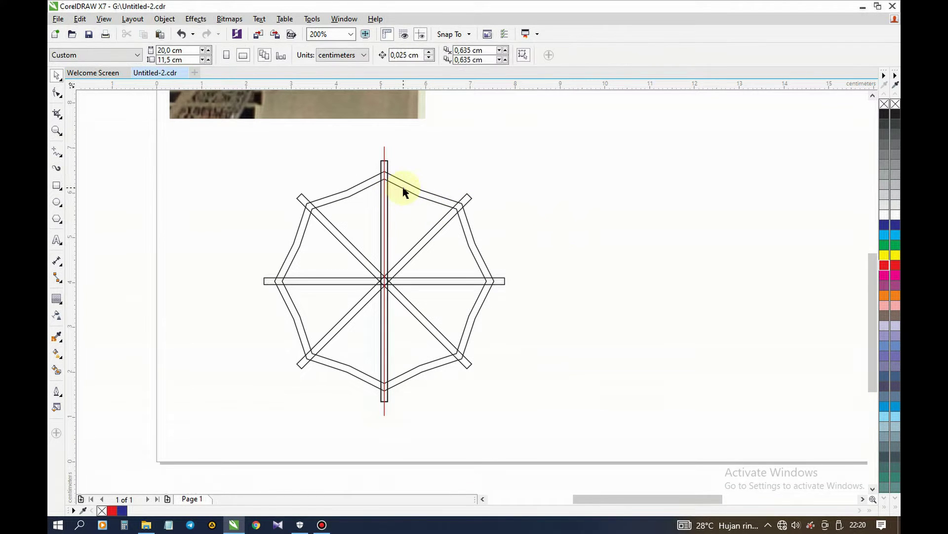
# Step: Rotate the vertical bar and red line group around its centre to about 337.4°, running the red line through the polygon's upper-right notch
pyautogui.scroll(2, 403, 192)
pyautogui.click(365, 121)
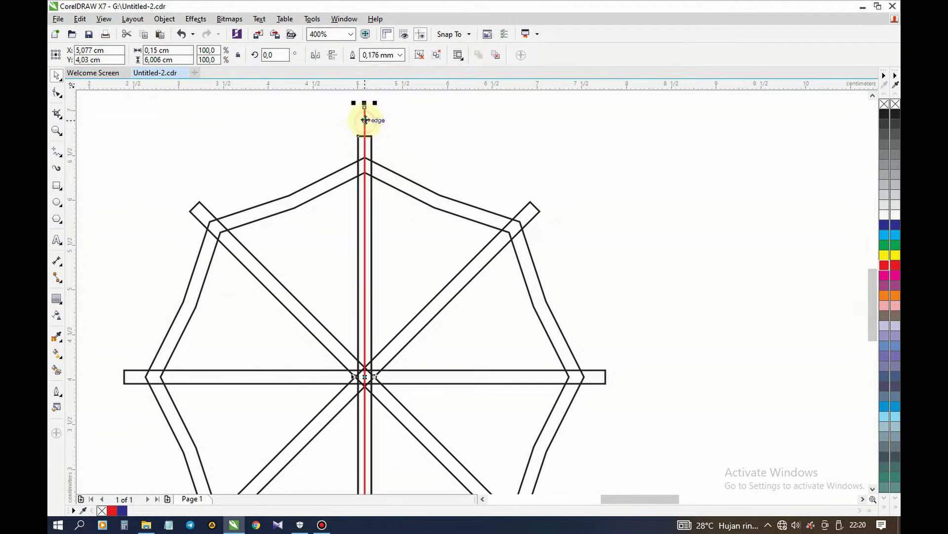
pyautogui.moveTo(376, 110); pyautogui.dragTo(483, 122)
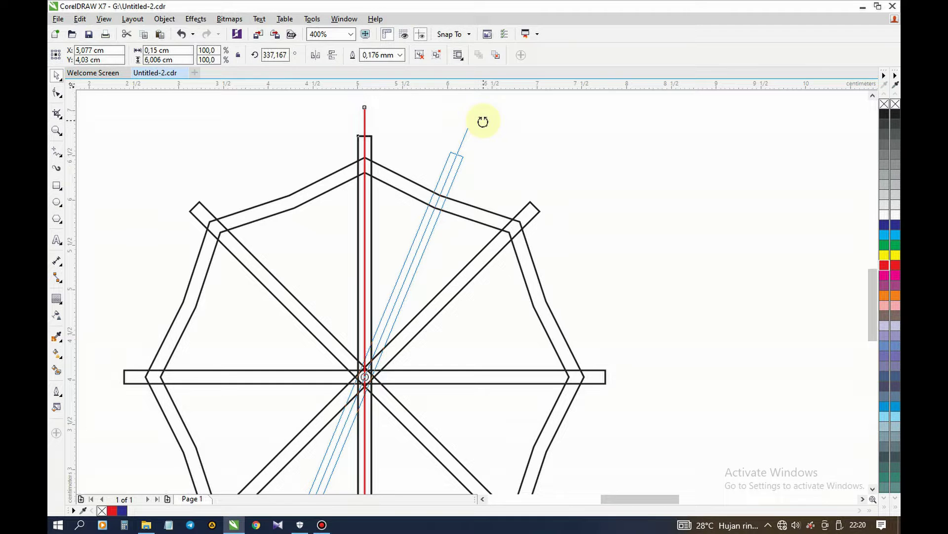
pyautogui.moveTo(483, 122); pyautogui.dragTo(483, 122)
pyautogui.scroll(2, 445, 201)
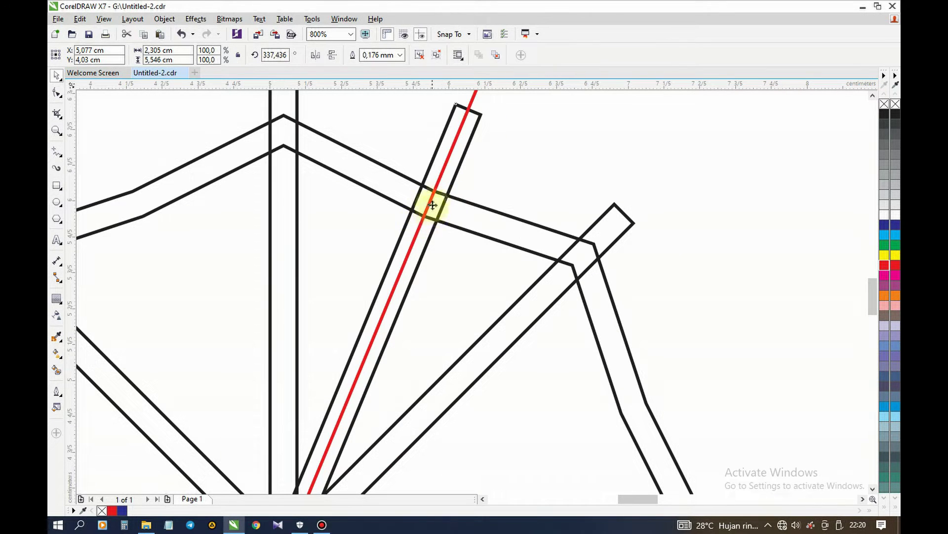
pyautogui.scroll(-2, 431, 225)
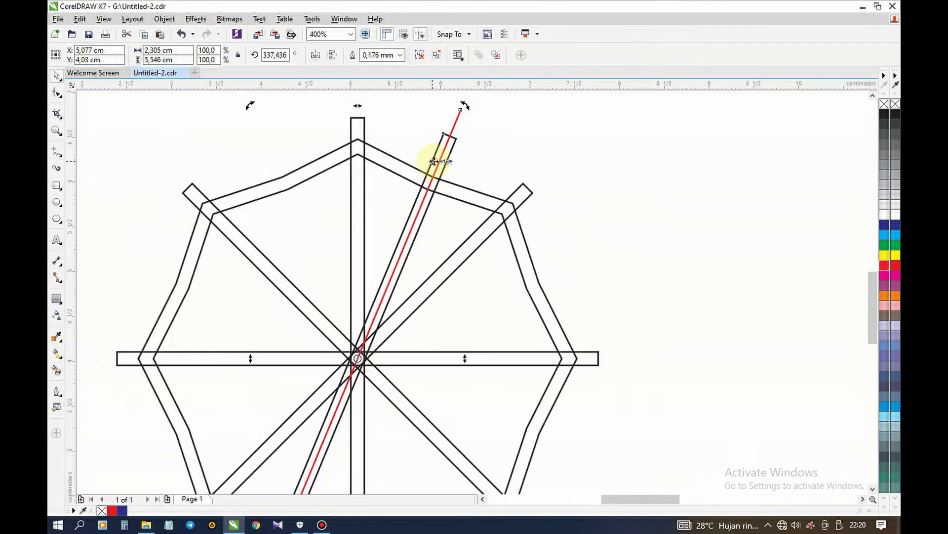
pyautogui.click(473, 140)
# Step: Ungroup the rotated bar and red line and delete the red line
pyautogui.click(448, 142)
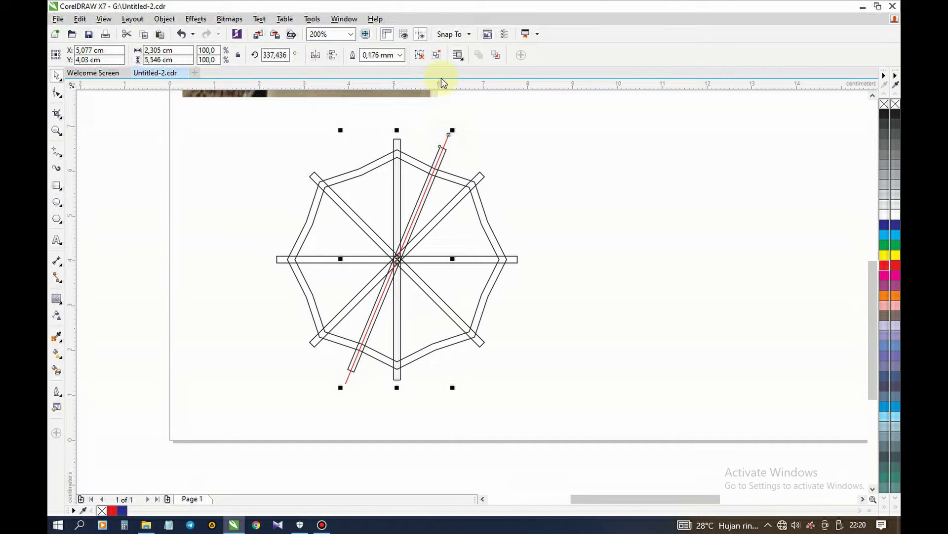
pyautogui.click(424, 56)
pyautogui.click(462, 111)
pyautogui.click(448, 139)
pyautogui.press('Delete')
# Step: Add three rotated copies of the slanted bar around the centre in 45° increments, filling the gaps between the other bars
pyautogui.click(444, 153)
pyautogui.click(443, 151)
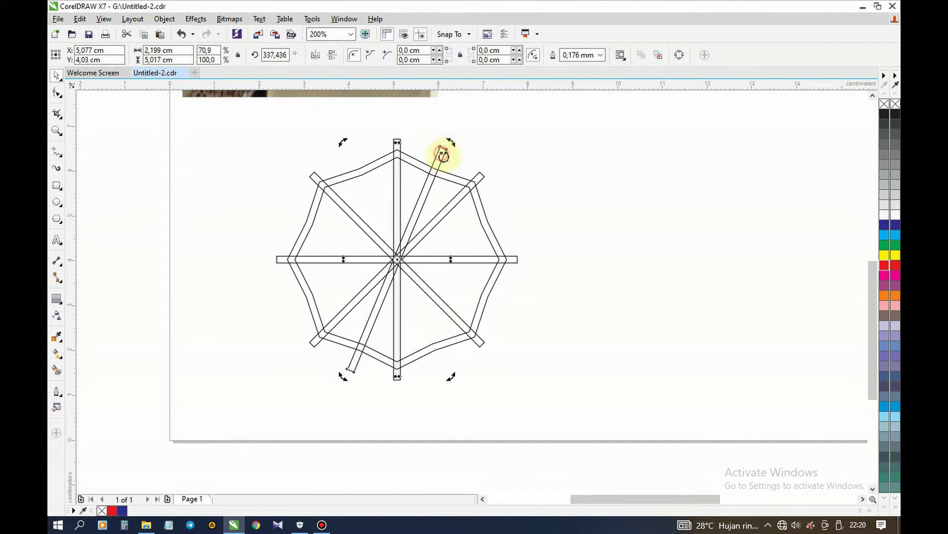
pyautogui.moveTo(451, 142); pyautogui.dragTo(457, 398)
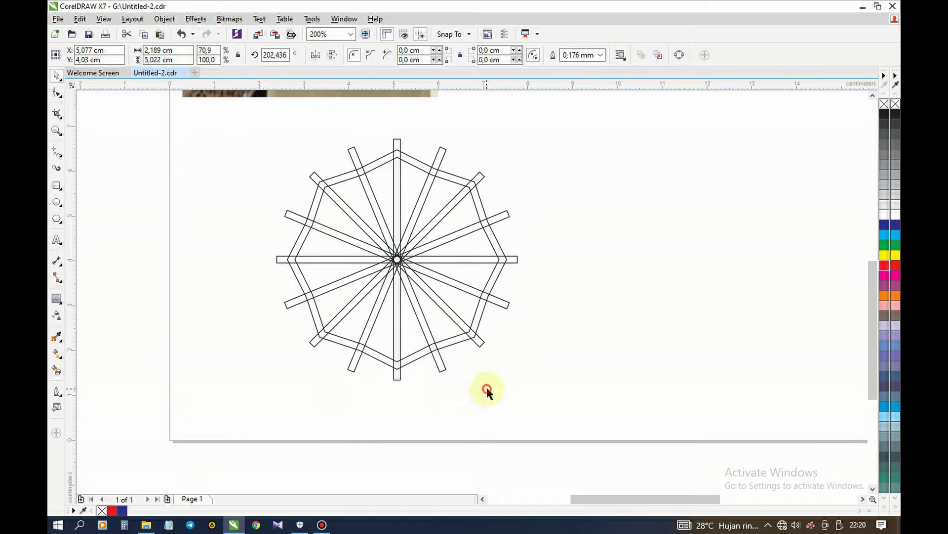
pyautogui.click(487, 388)
# Step: Move the outer and inner polygon outlines together clear of the radial bars, to the empty area on their right
pyautogui.click(448, 180)
pyautogui.click(448, 175)
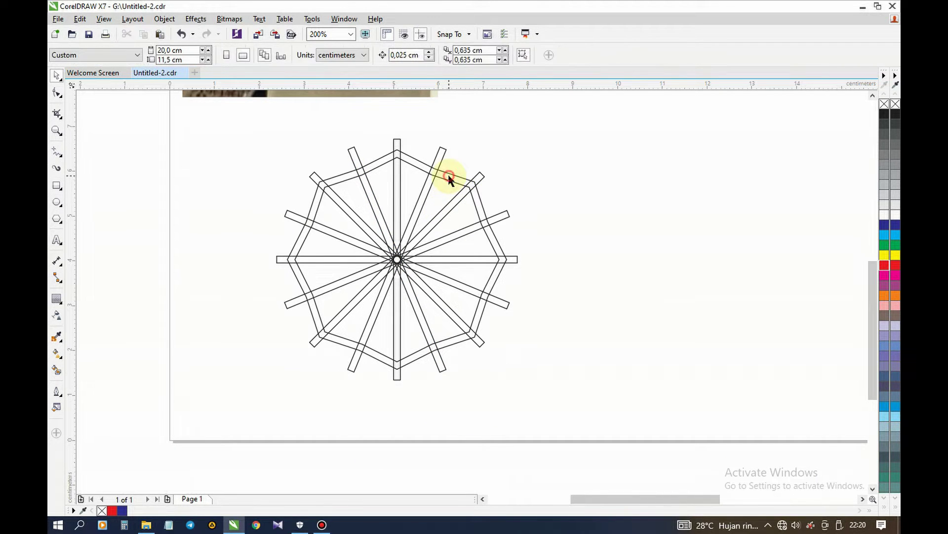
pyautogui.click(448, 173)
pyautogui.hotkey('ctrl', 'q')
pyautogui.doubleClick(446, 181)
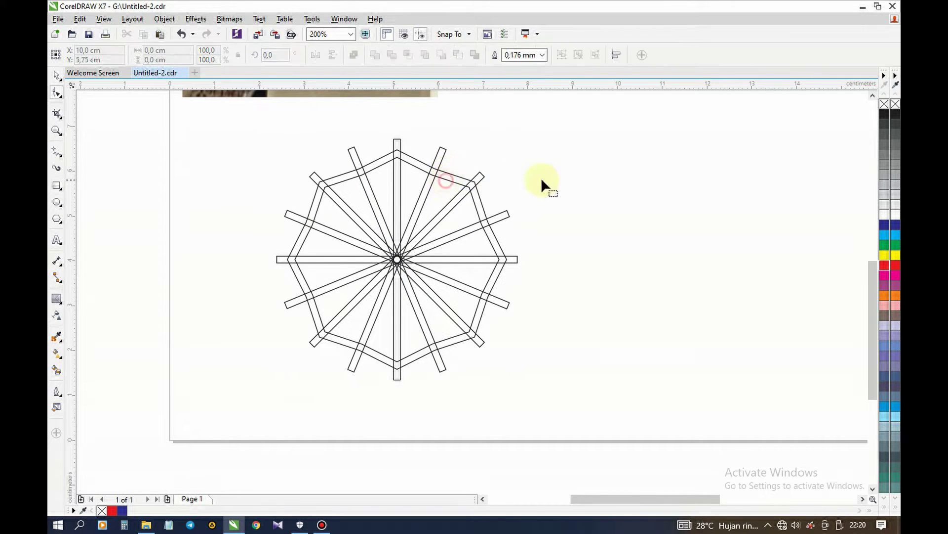
pyautogui.click(446, 179)
pyautogui.press('space')
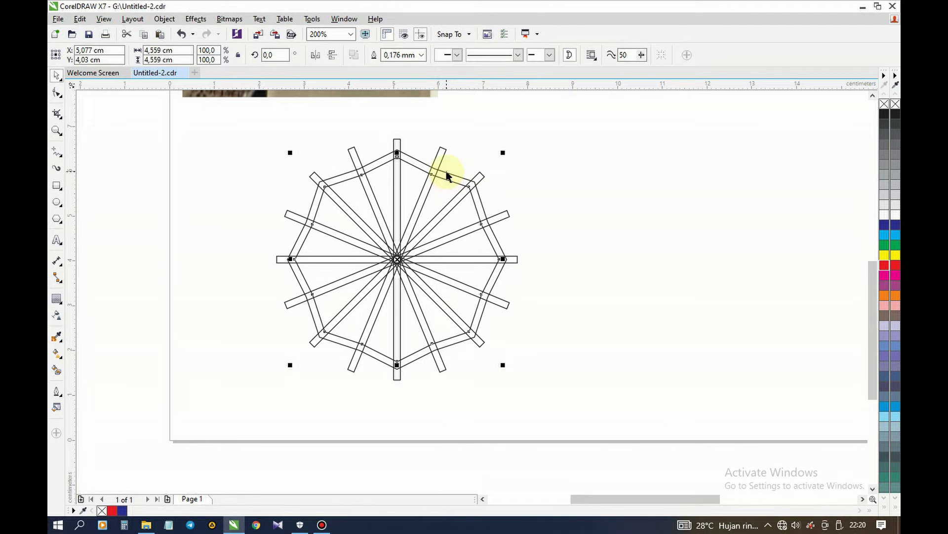
pyautogui.click(447, 174)
pyautogui.moveTo(447, 174); pyautogui.dragTo(689, 200)
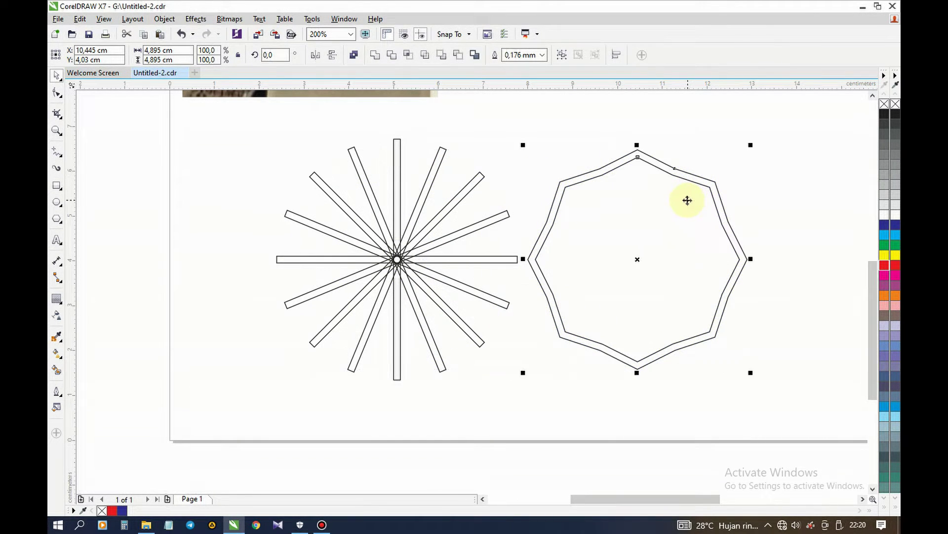
# Step: Weld all the radial bars into one star shape
pyautogui.moveTo(232, 116); pyautogui.dragTo(555, 410)
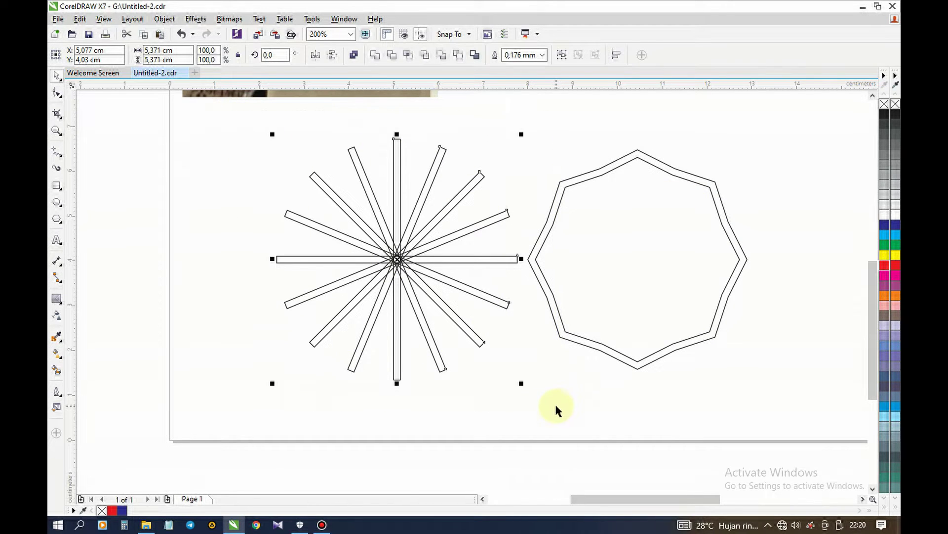
pyautogui.click(376, 55)
pyautogui.click(470, 129)
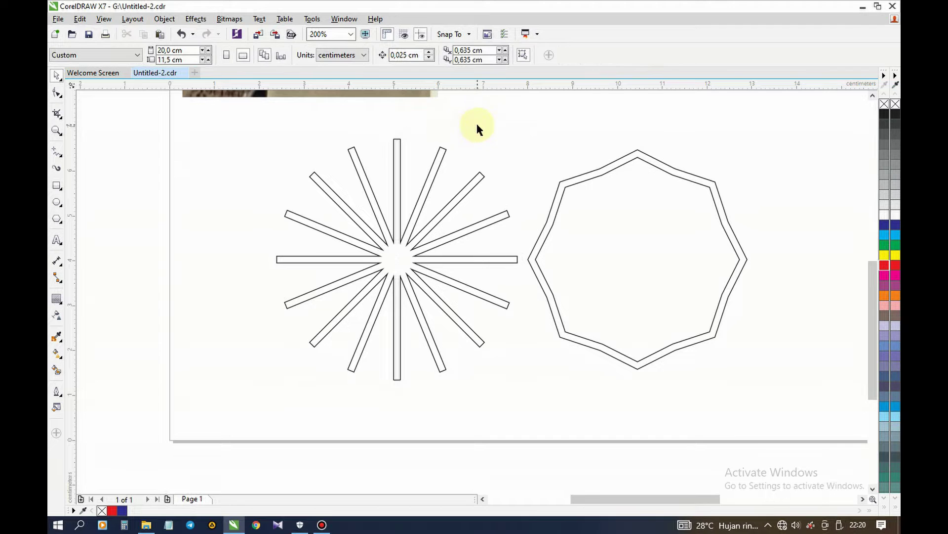
# Step: Align both polygon outlines horizontally with the centre of the welded star
pyautogui.moveTo(508, 131); pyautogui.dragTo(796, 401)
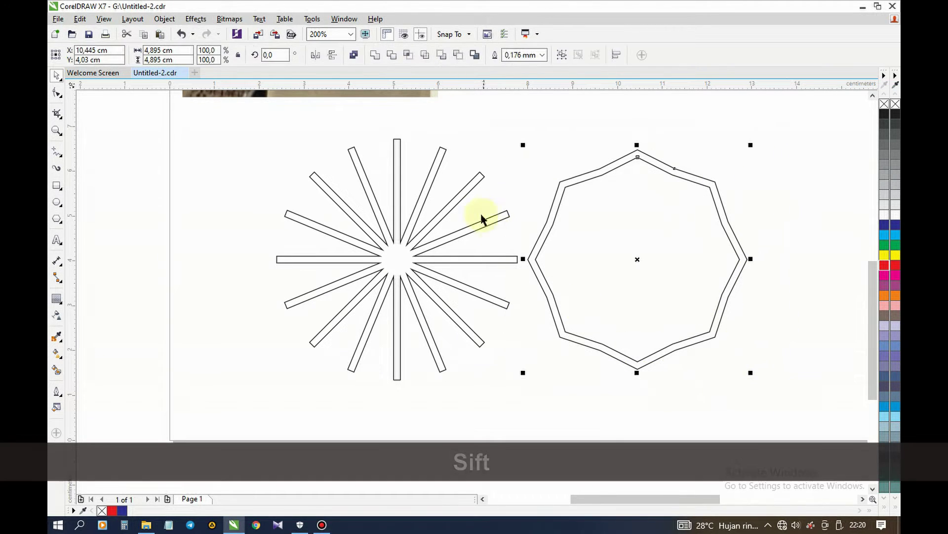
pyautogui.keyDown('shift'); pyautogui.click(468, 187); pyautogui.keyUp('shift')
pyautogui.press('c')
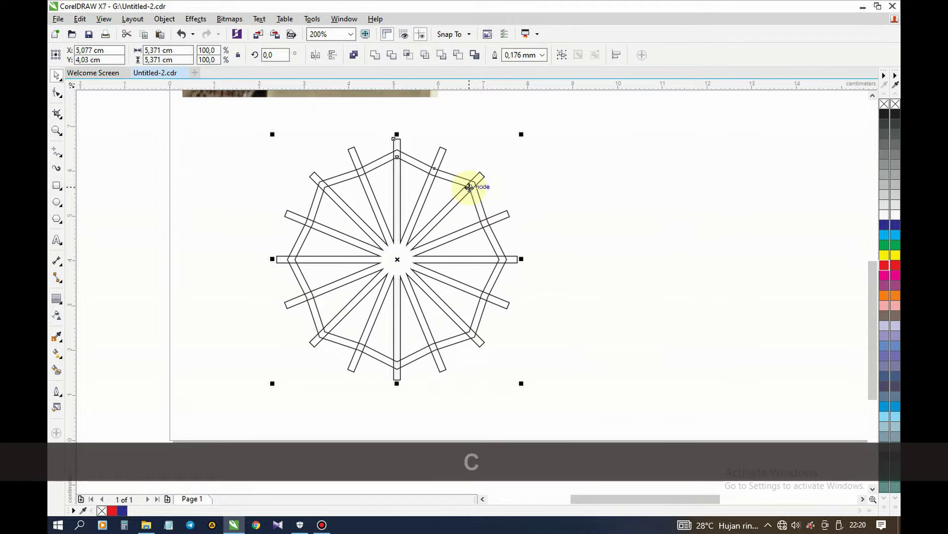
pyautogui.click(468, 154)
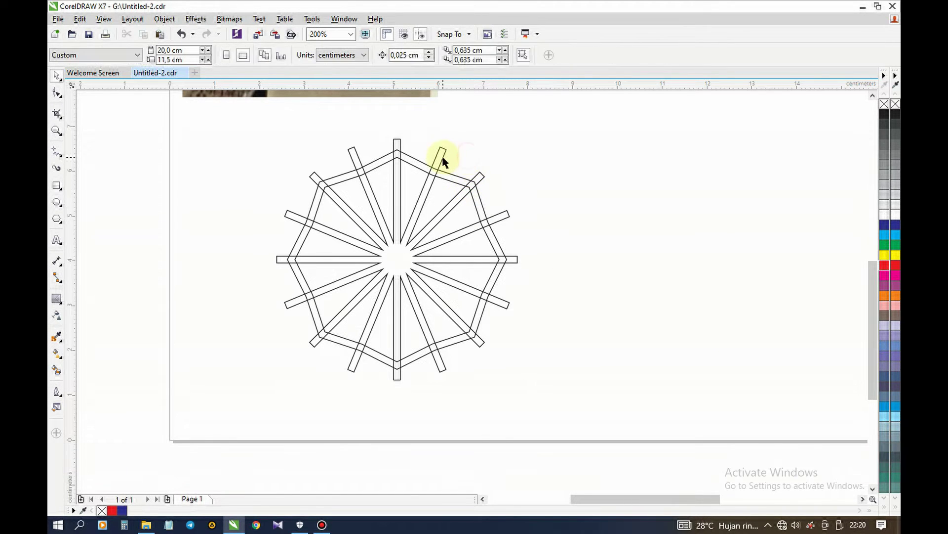
# Step: Trim the inner polygon with the welded star, then move the star aside and delete it
pyautogui.click(442, 157)
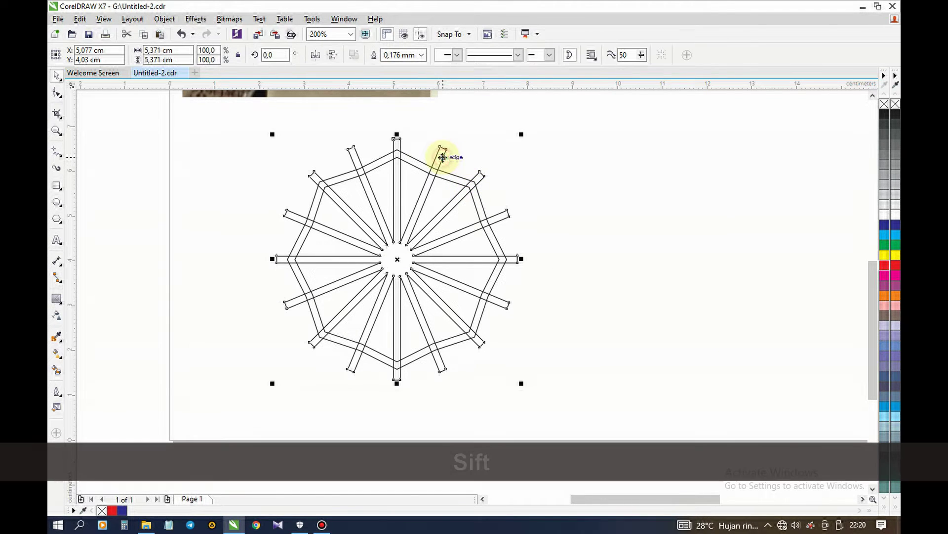
pyautogui.keyDown('shift'); pyautogui.click(414, 167); pyautogui.keyUp('shift')
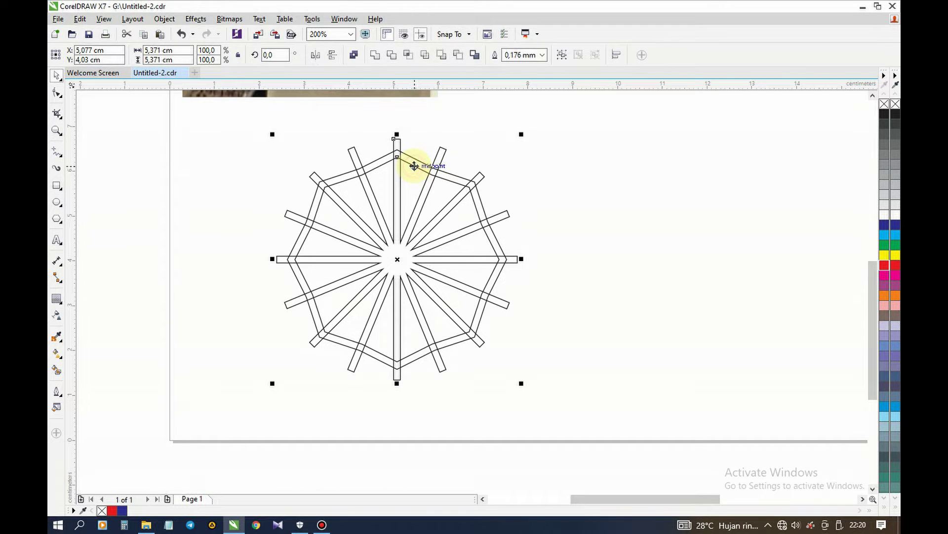
pyautogui.click(394, 56)
pyautogui.click(424, 117)
pyautogui.moveTo(396, 144); pyautogui.dragTo(634, 155)
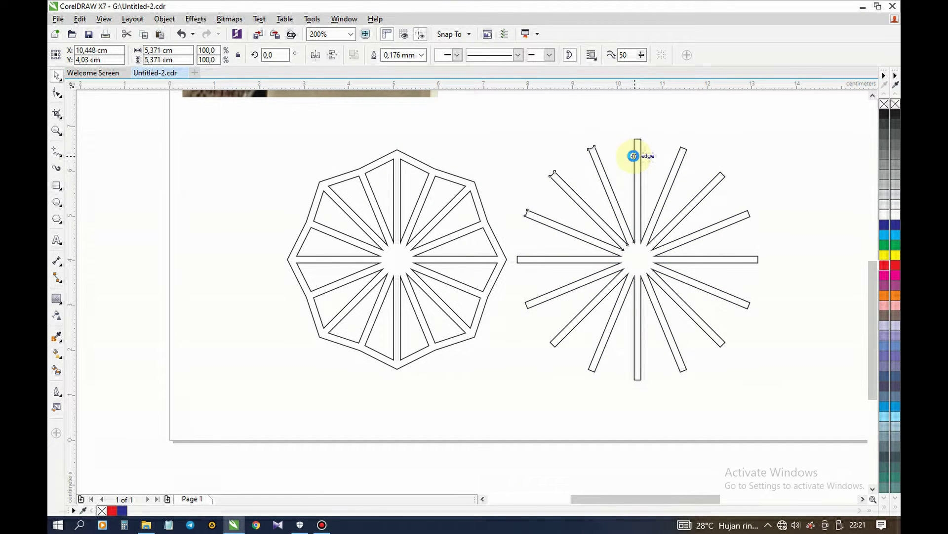
pyautogui.press('Delete')
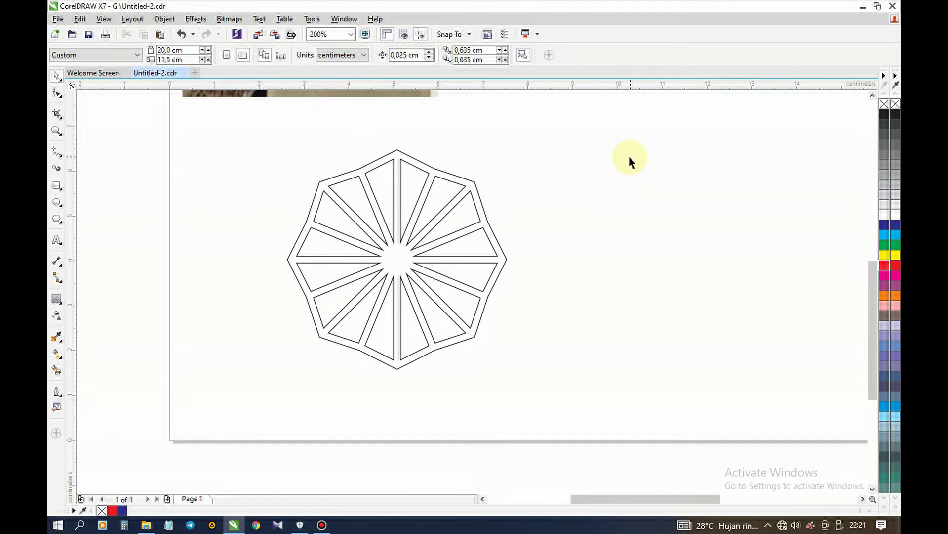
# Step: Combine the outer polygon outline and the trimmed wedges into one frame
pyautogui.moveTo(257, 123); pyautogui.dragTo(550, 394)
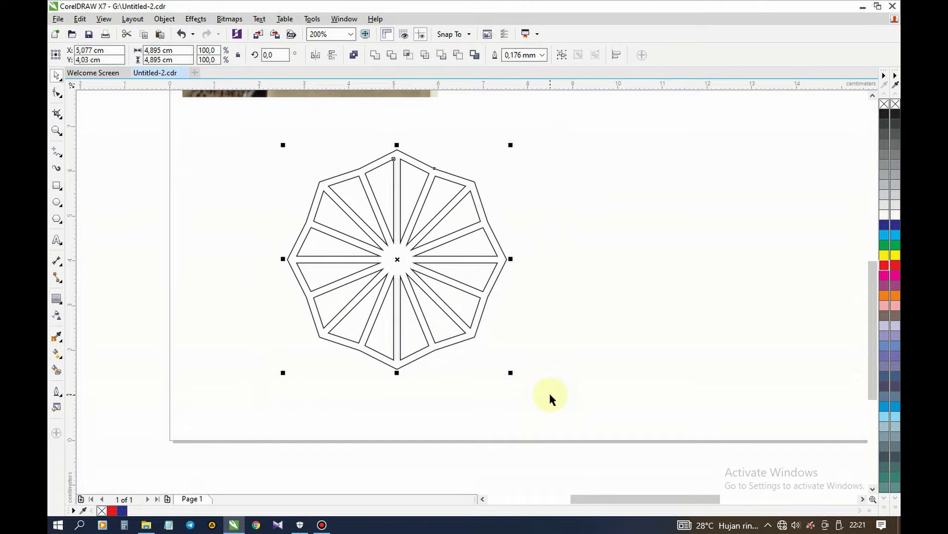
pyautogui.click(355, 55)
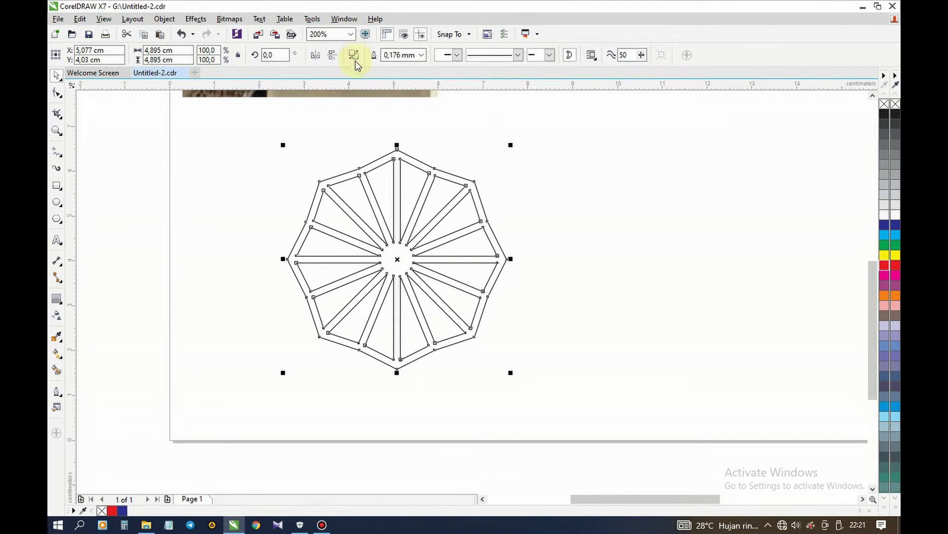
pyautogui.click(287, 164)
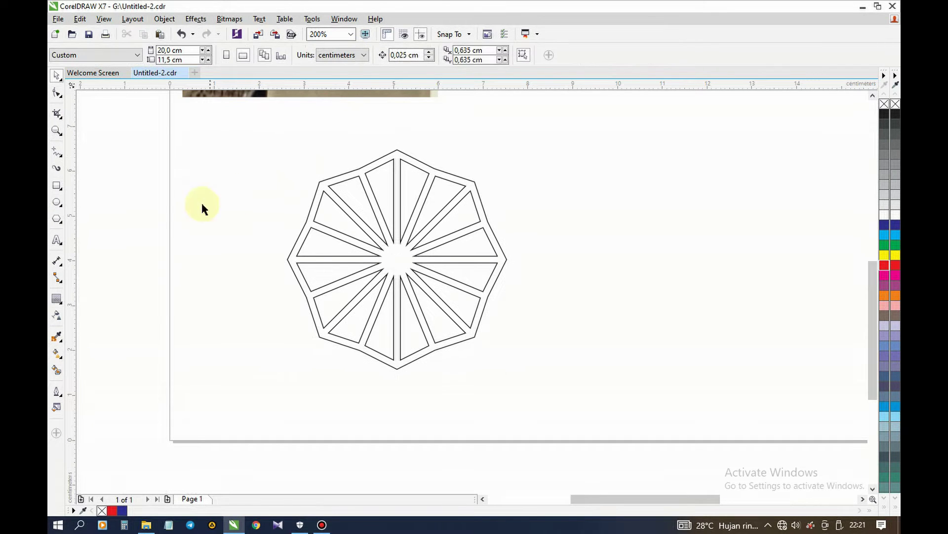
# Step: Draw a circle about 2.8 cm in diameter beside the combined frame
pyautogui.click(57, 202)
pyautogui.moveTo(524, 207); pyautogui.dragTo(589, 333)
pyautogui.press('space')
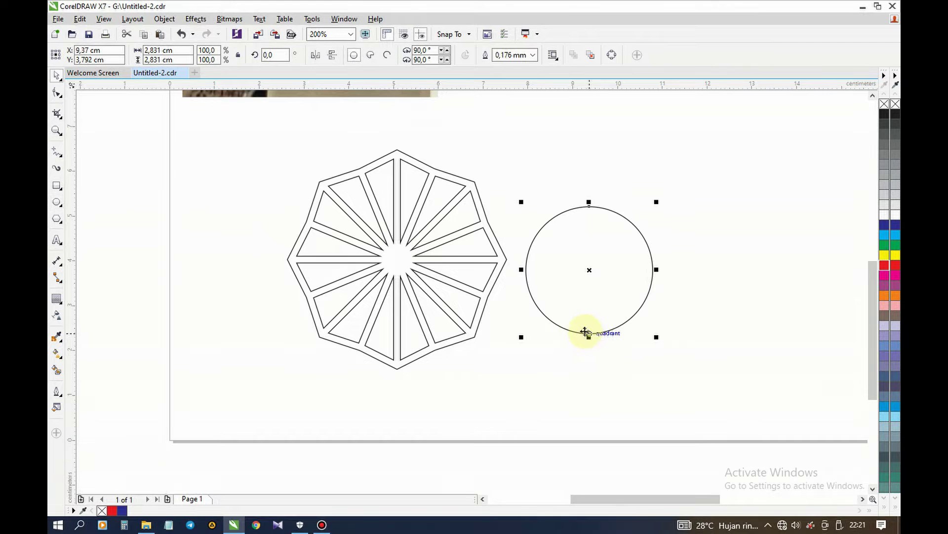
# Step: Centre the circle on the frame horizontally and vertically and scale it down to 85%
pyautogui.keyDown('shift'); pyautogui.click(481, 202); pyautogui.keyUp('shift')
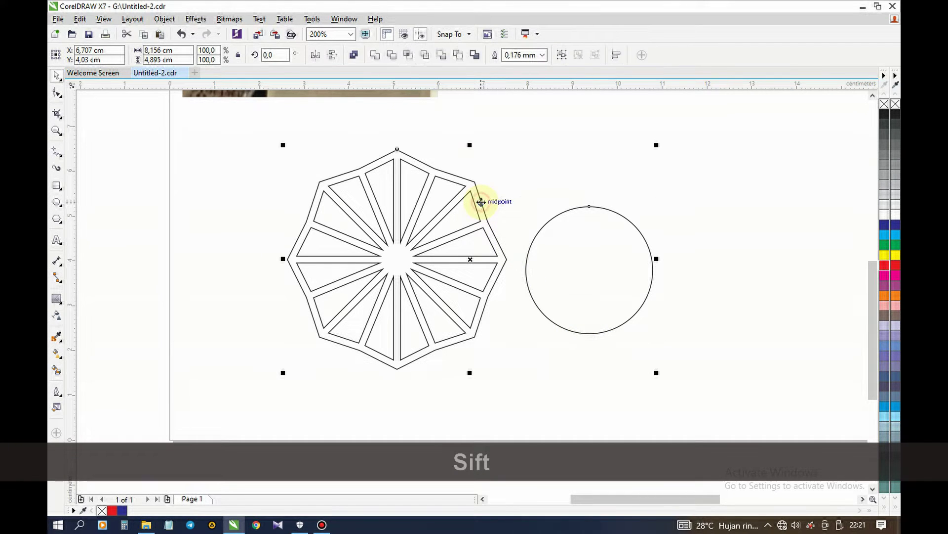
pyautogui.press('c')
pyautogui.press('e')
pyautogui.click(529, 196)
pyautogui.click(435, 210)
pyautogui.moveTo(466, 192); pyautogui.dragTo(471, 201)
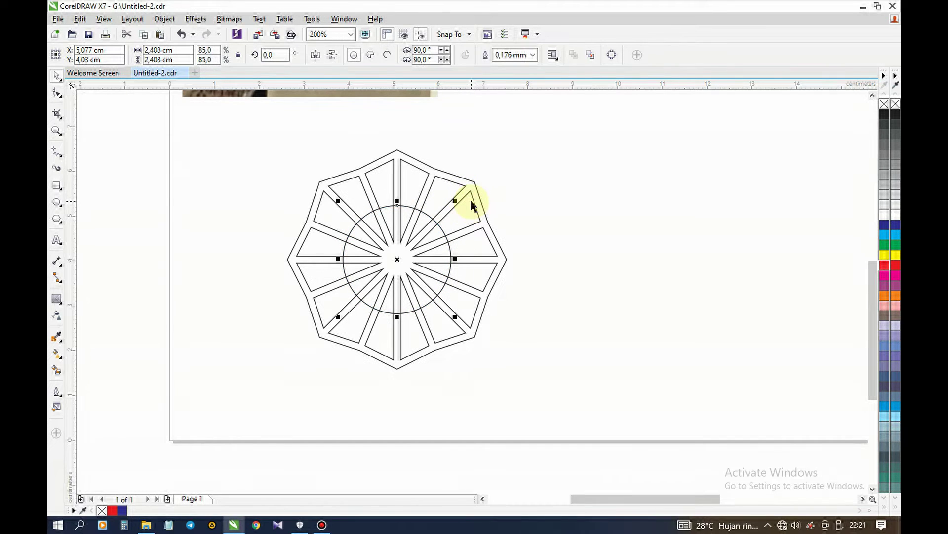
# Step: Apply an inside contour with a 0.15 cm offset to the circle and break the contour group apart
pyautogui.click(56, 299)
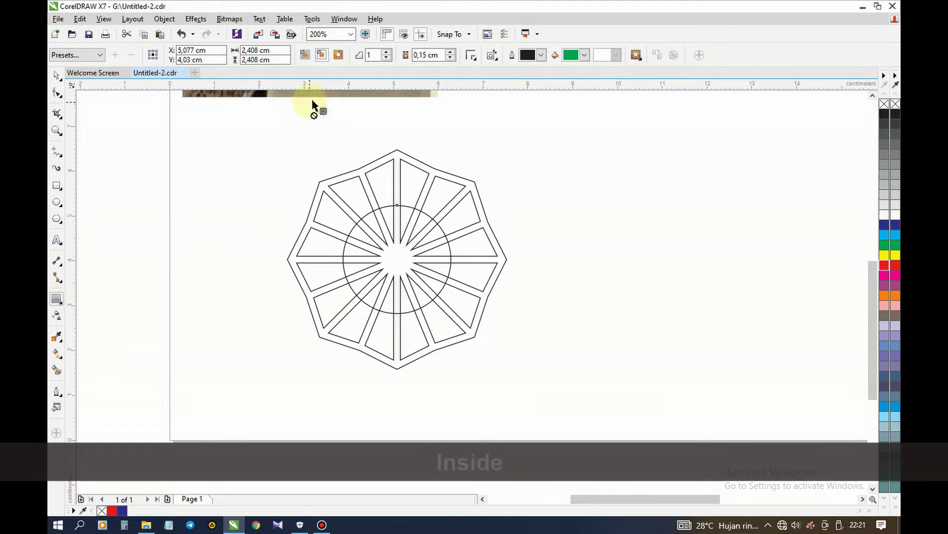
pyautogui.click(320, 57)
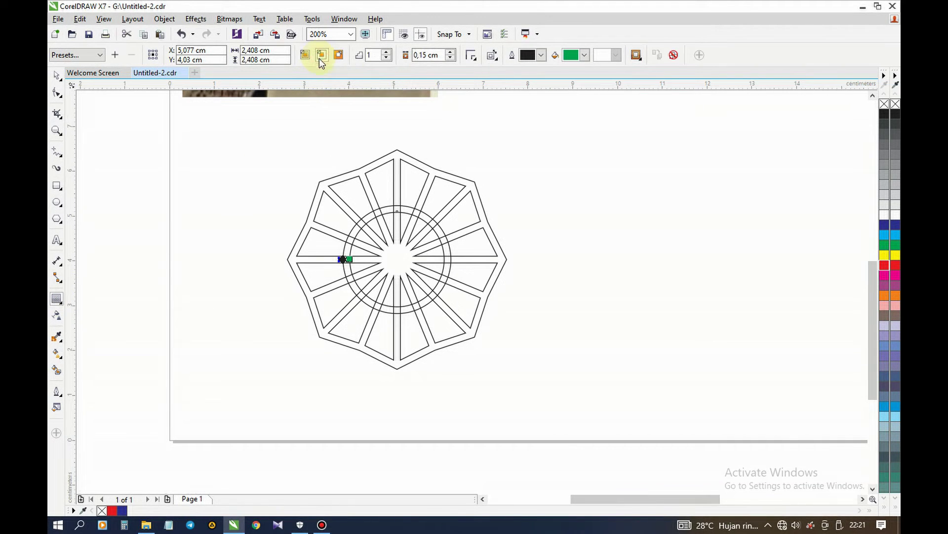
pyautogui.click(56, 74)
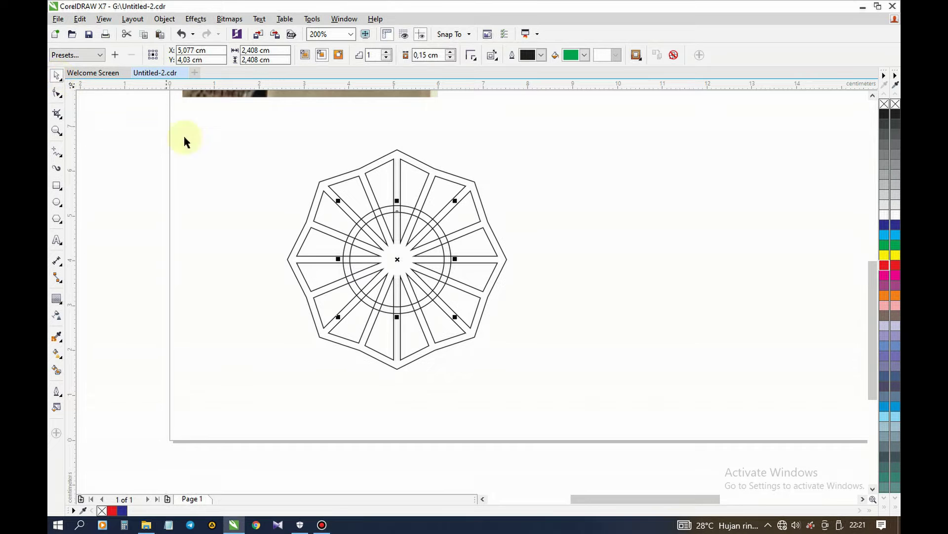
pyautogui.rightClick(424, 220)
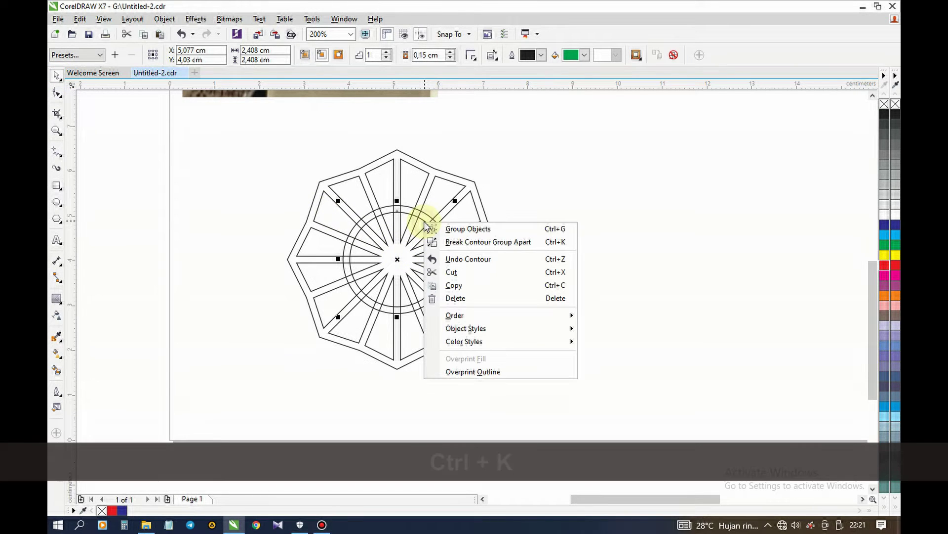
pyautogui.click(556, 242)
pyautogui.click(567, 254)
# Step: Make a smaller concentric copy of the inner circle that covers the wedges' inner tips
pyautogui.click(406, 217)
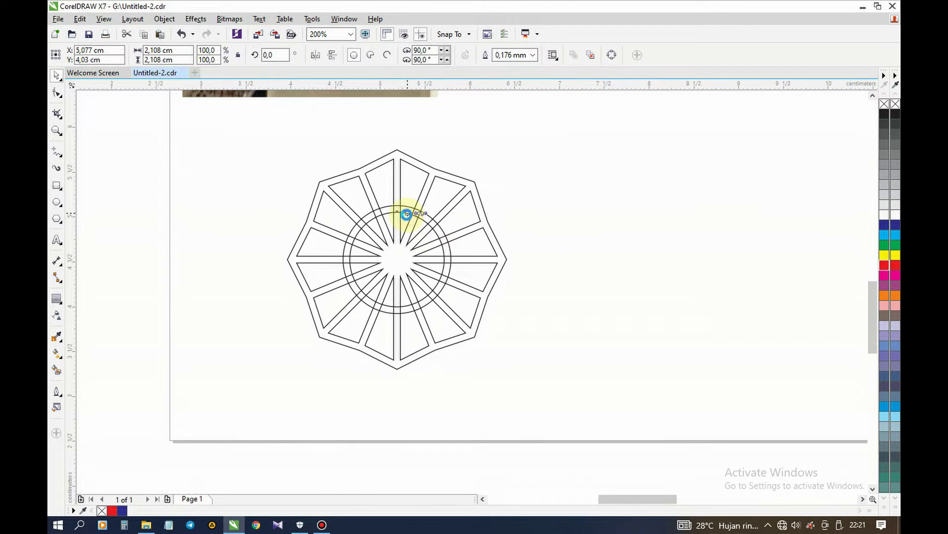
pyautogui.scroll(1, 407, 214)
pyautogui.moveTo(487, 224); pyautogui.dragTo(487, 247)
# Step: Combine the two larger concentric circles into a ring
pyautogui.click(440, 221)
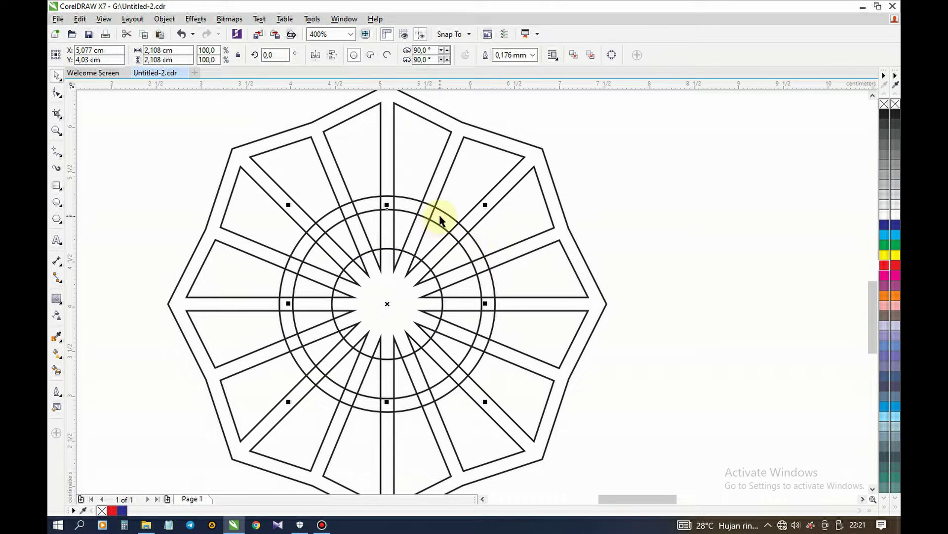
pyautogui.keyDown('shift'); pyautogui.click(445, 212); pyautogui.keyUp('shift')
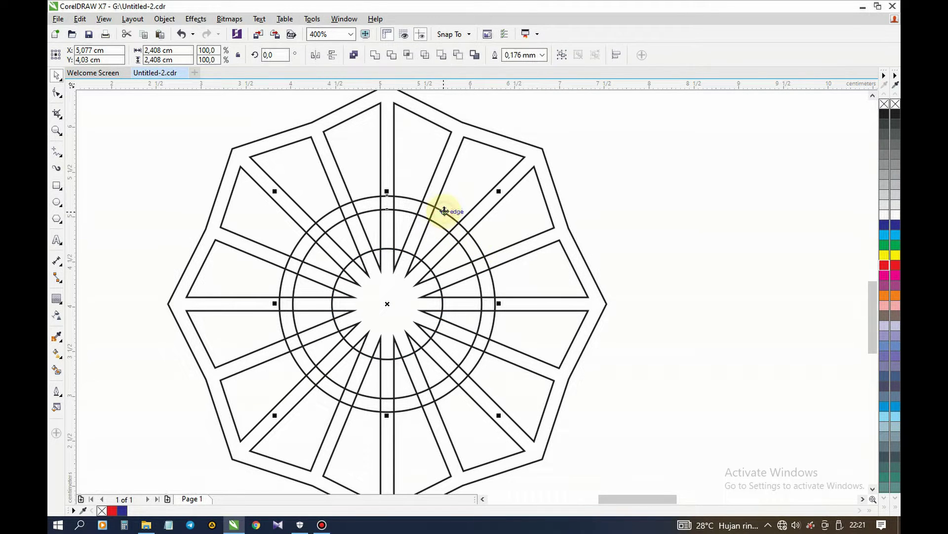
pyautogui.click(353, 58)
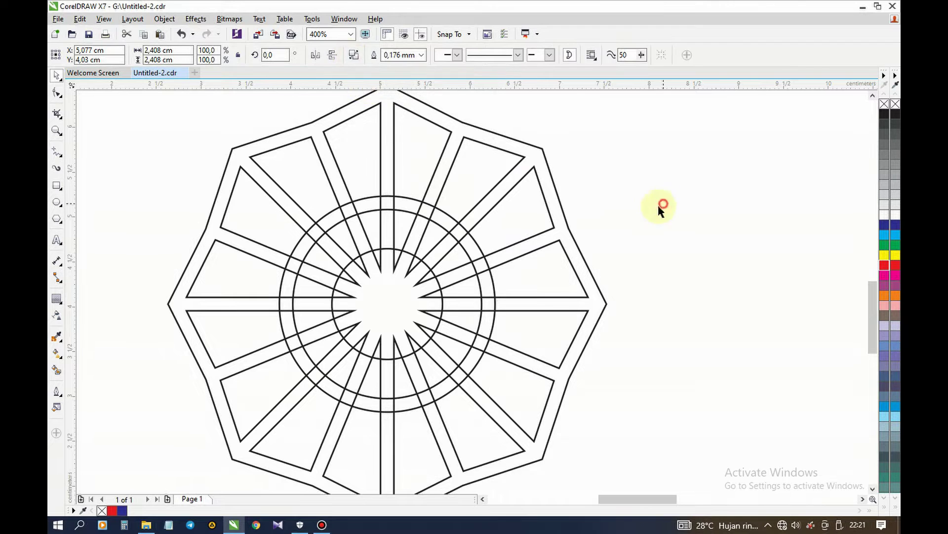
pyautogui.click(662, 205)
# Step: Weld the frame, the ring and the small central circle into one shape
pyautogui.scroll(-1, 356, 258)
pyautogui.moveTo(485, 372); pyautogui.dragTo(541, 435)
pyautogui.click(374, 58)
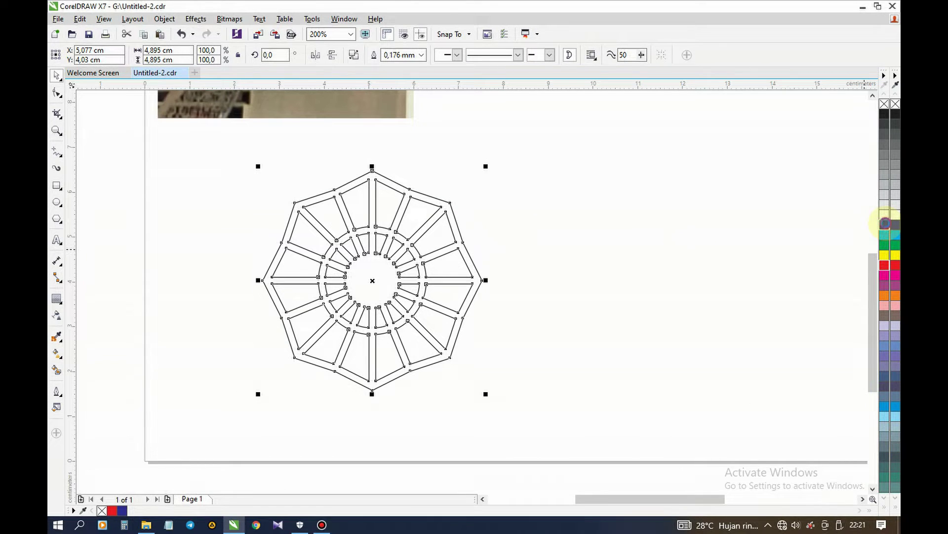
# Step: Fill the welded star lattice with dark blue and remove its outline
pyautogui.click(886, 225)
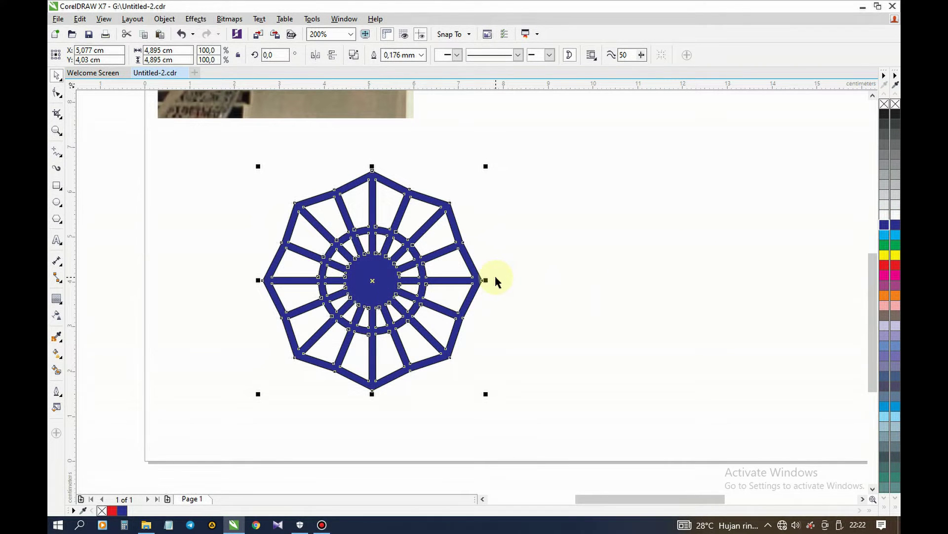
pyautogui.rightClick(886, 110)
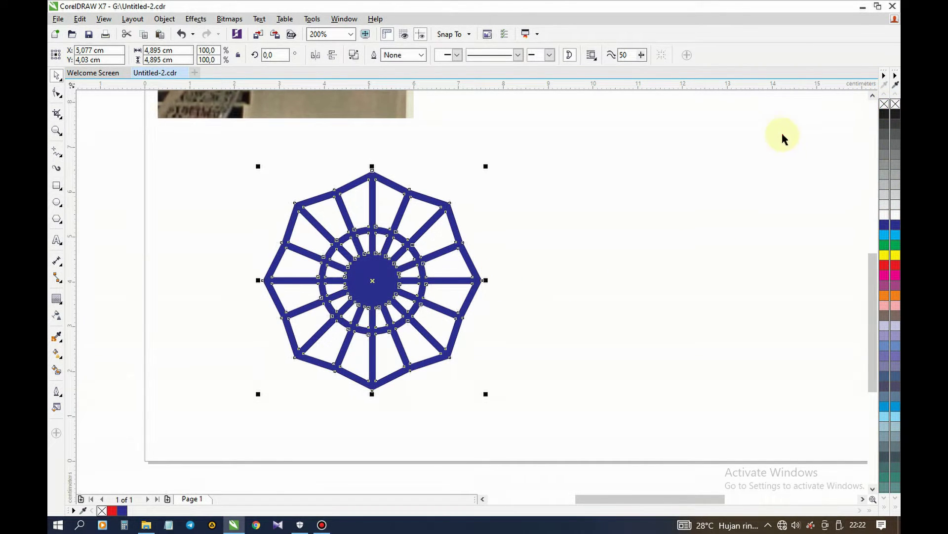
pyautogui.click(781, 137)
# Step: Move the blue star lattice up and right to the middle of the page, beside the reference photo
pyautogui.moveTo(370, 281); pyautogui.dragTo(435, 262)
pyautogui.scroll(-2, 346, 297)
pyautogui.click(581, 306)
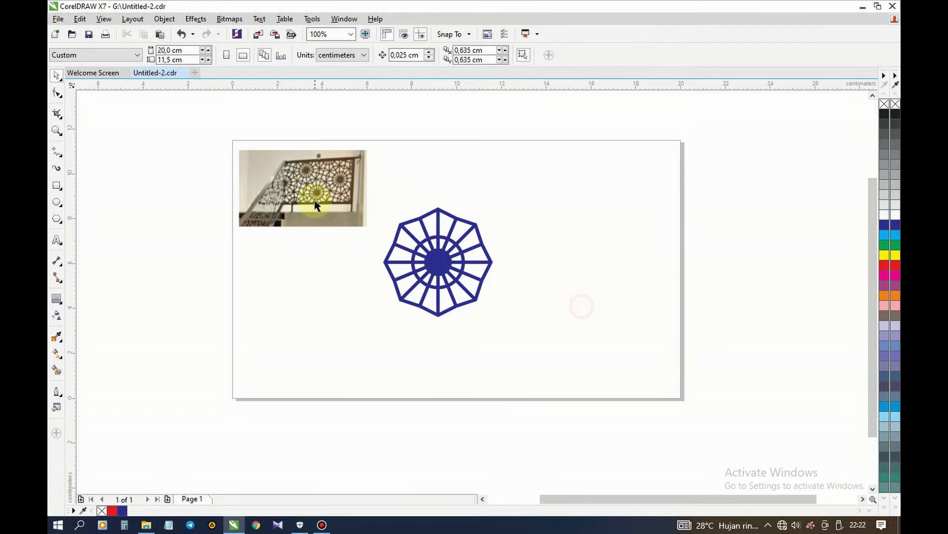
# Step: Draw a regular polygon about 2.62 cm wide below and right of the lattice and give it 8 sides
pyautogui.scroll(2, 516, 274)
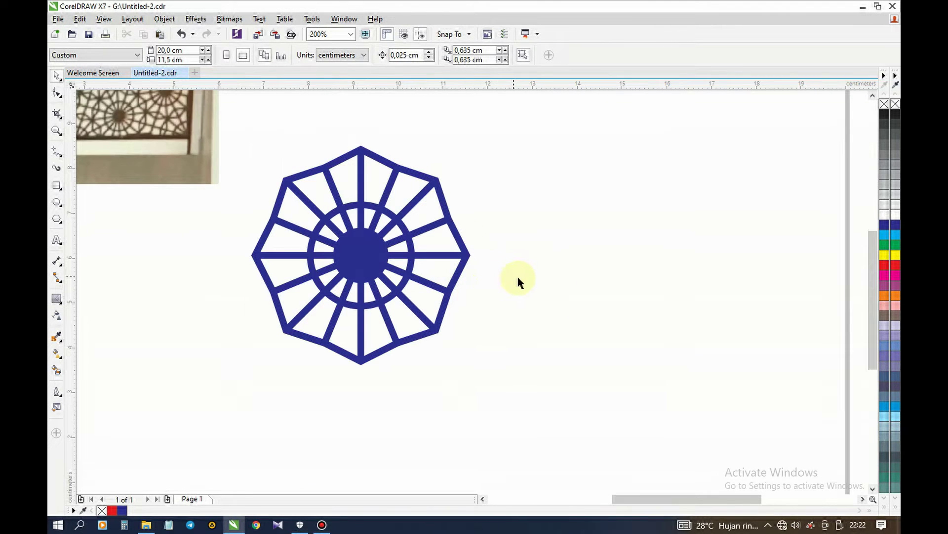
pyautogui.click(56, 218)
pyautogui.moveTo(466, 323); pyautogui.dragTo(562, 438)
pyautogui.click(379, 52)
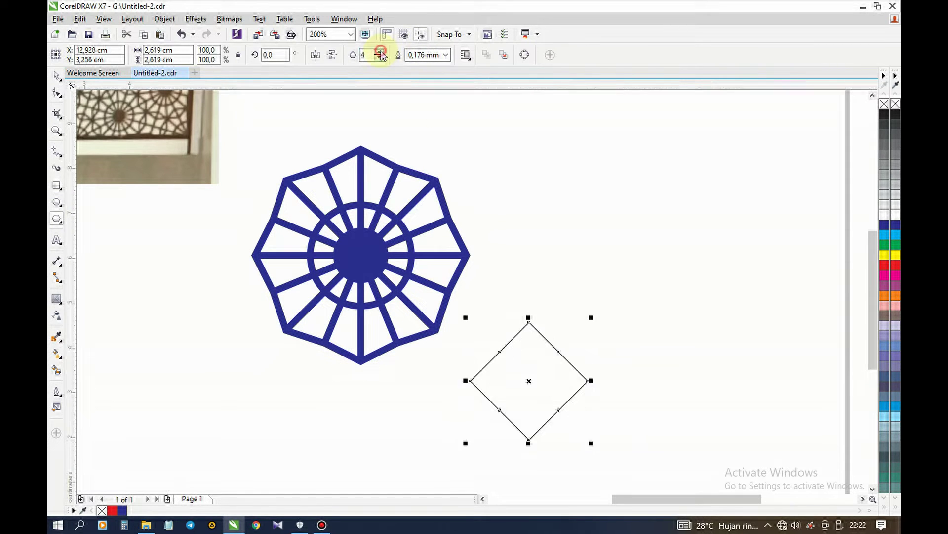
pyautogui.click(379, 52)
pyautogui.click(380, 51)
pyautogui.click(380, 52)
pyautogui.click(379, 52)
# Step: Move the octagon up and left so that it overlaps the star lattice's lower-right corner
pyautogui.click(56, 74)
pyautogui.click(477, 390)
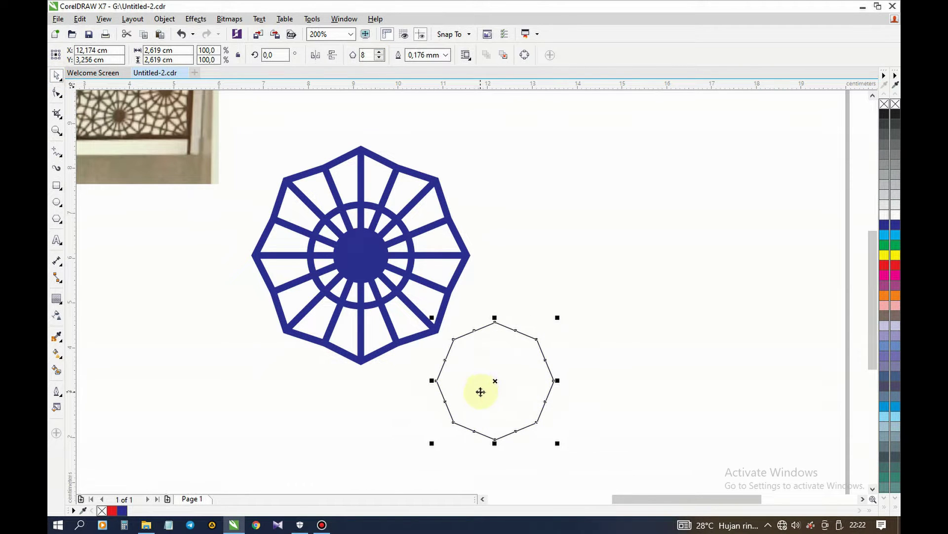
pyautogui.scroll(1, 478, 389)
pyautogui.moveTo(395, 371); pyautogui.dragTo(308, 292)
pyautogui.scroll(-1, 408, 329)
pyautogui.scroll(1, 394, 315)
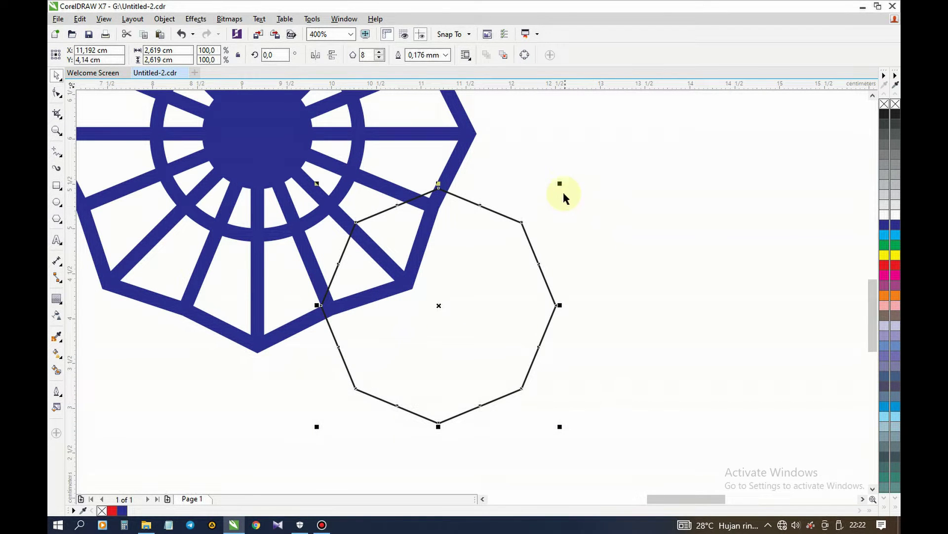
# Step: Scale the octagon down to about 2.42 cm and align its top and left vertices with the lattice's outer joints
pyautogui.moveTo(563, 184); pyautogui.dragTo(545, 198)
pyautogui.scroll(1, 339, 326)
pyautogui.moveTo(306, 298); pyautogui.dragTo(306, 285)
pyautogui.scroll(-1, 343, 311)
pyautogui.scroll(1, 431, 194)
pyautogui.moveTo(663, 177); pyautogui.dragTo(662, 186)
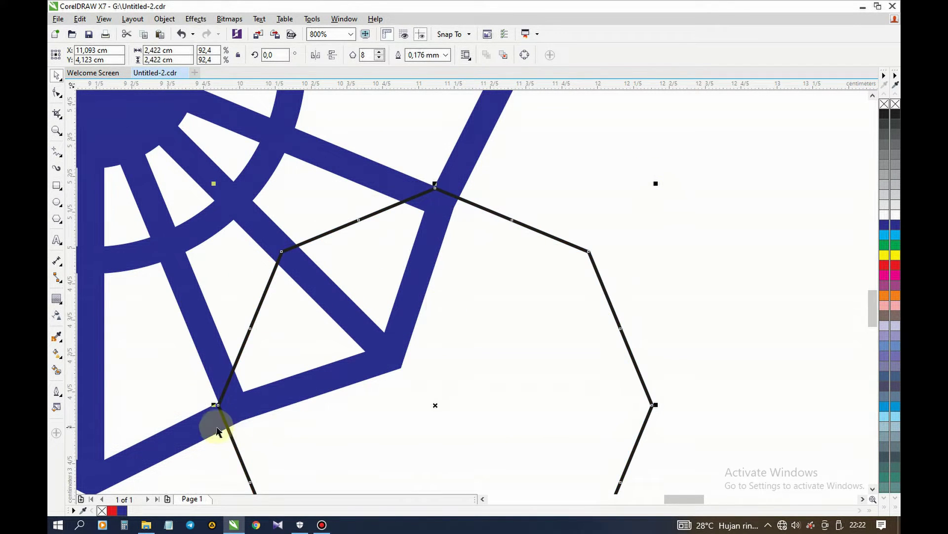
pyautogui.scroll(1, 217, 425)
pyautogui.scroll(-1, 279, 408)
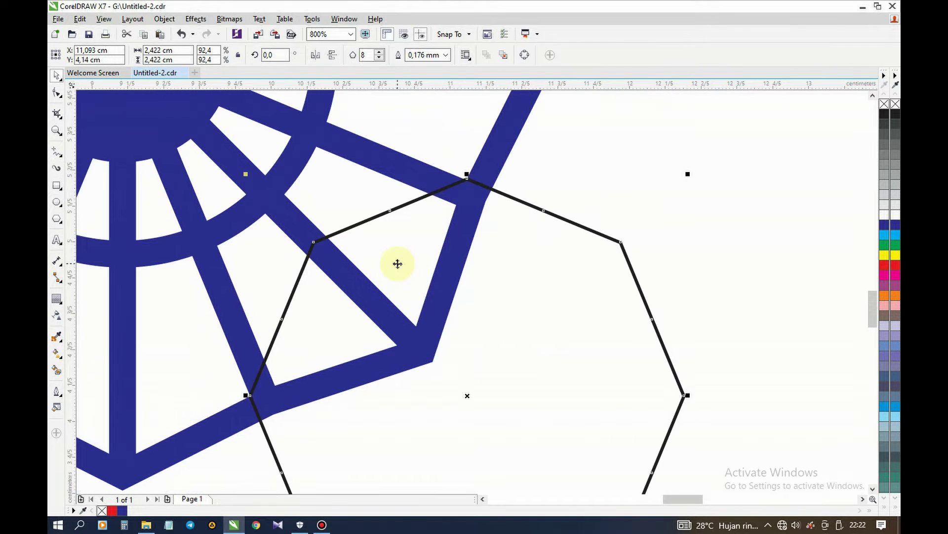
pyautogui.click(550, 165)
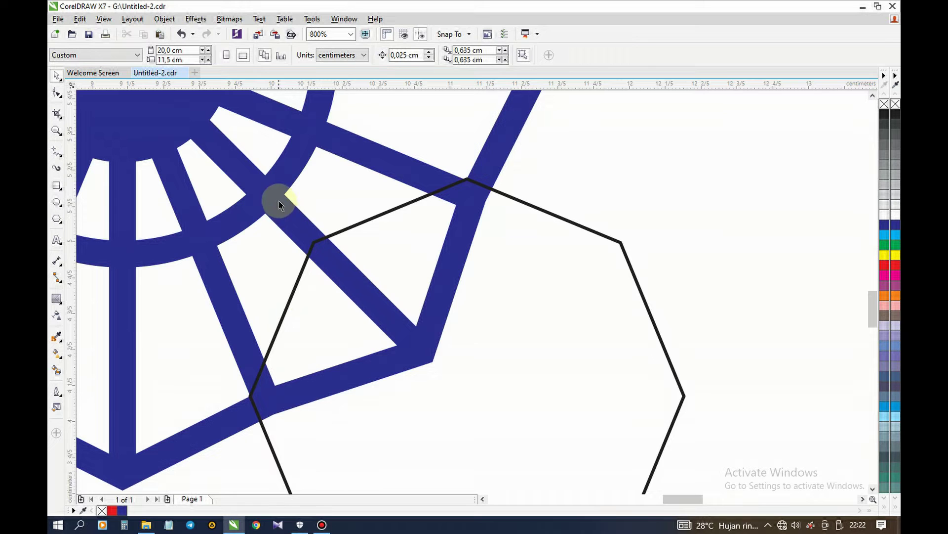
# Step: Apply a one-step inside contour with a 0.15 cm offset to the octagon and break the contour group apart
pyautogui.scroll(-1, 477, 182)
pyautogui.click(474, 180)
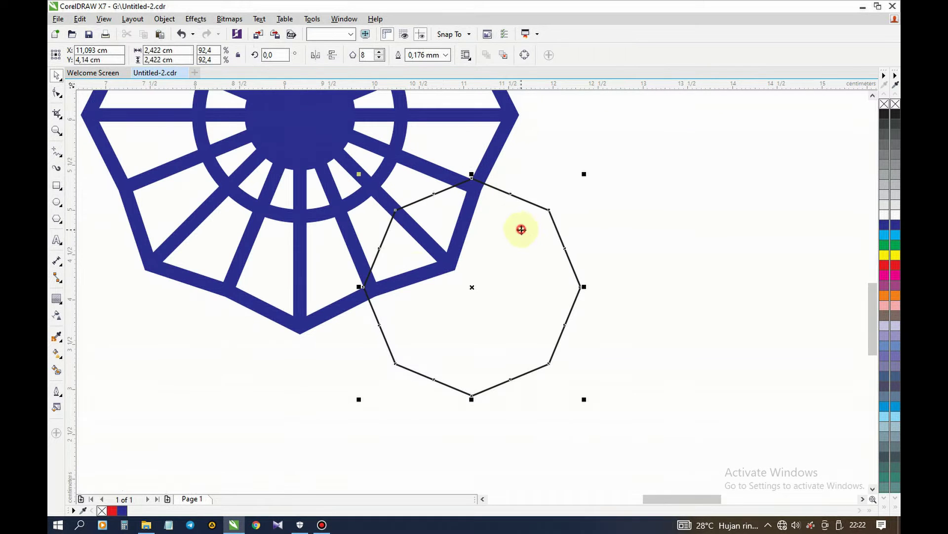
pyautogui.click(57, 298)
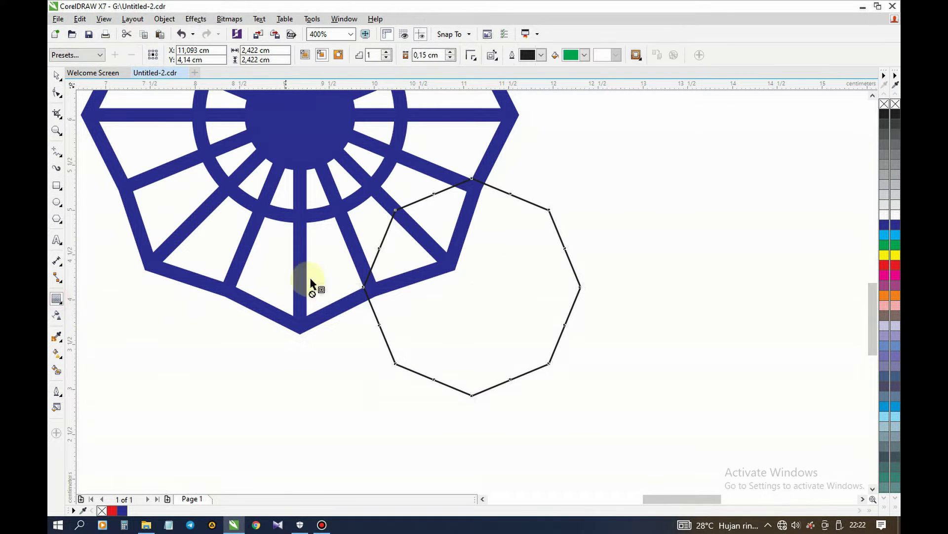
pyautogui.click(321, 55)
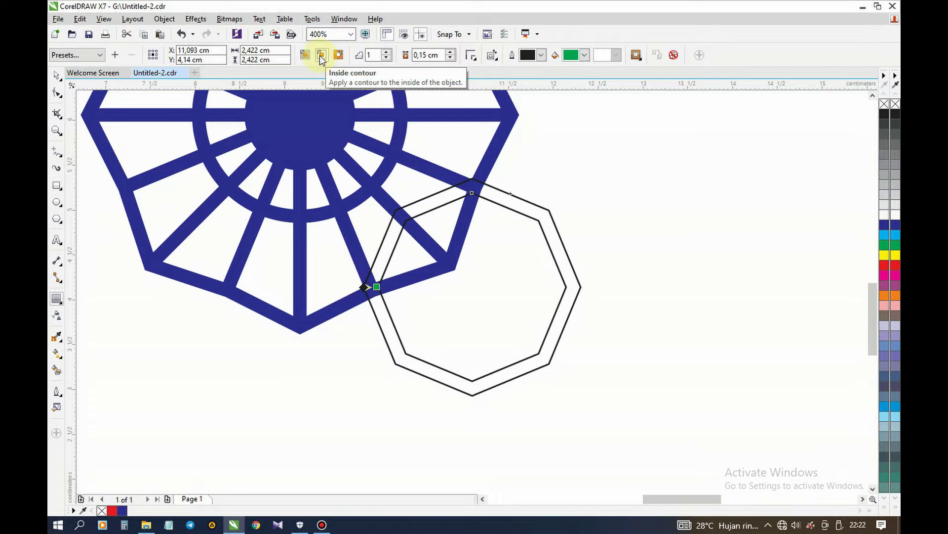
pyautogui.click(55, 75)
pyautogui.rightClick(526, 216)
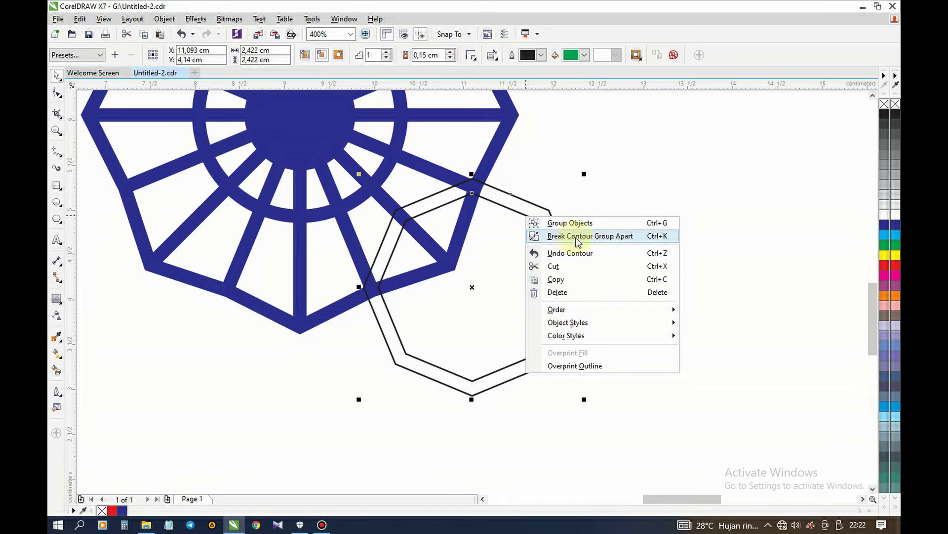
pyautogui.click(588, 236)
pyautogui.click(678, 298)
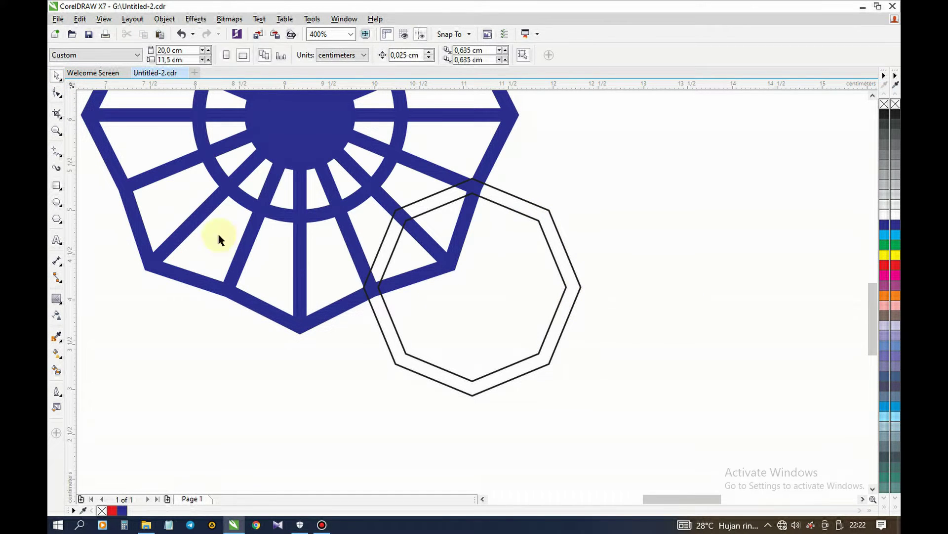
# Step: Draw a vertical bar about 3.12 cm tall to the right of the octagon and set its width to 0.15 cm
pyautogui.click(58, 187)
pyautogui.moveTo(591, 152); pyautogui.dragTo(604, 433)
pyautogui.press('space')
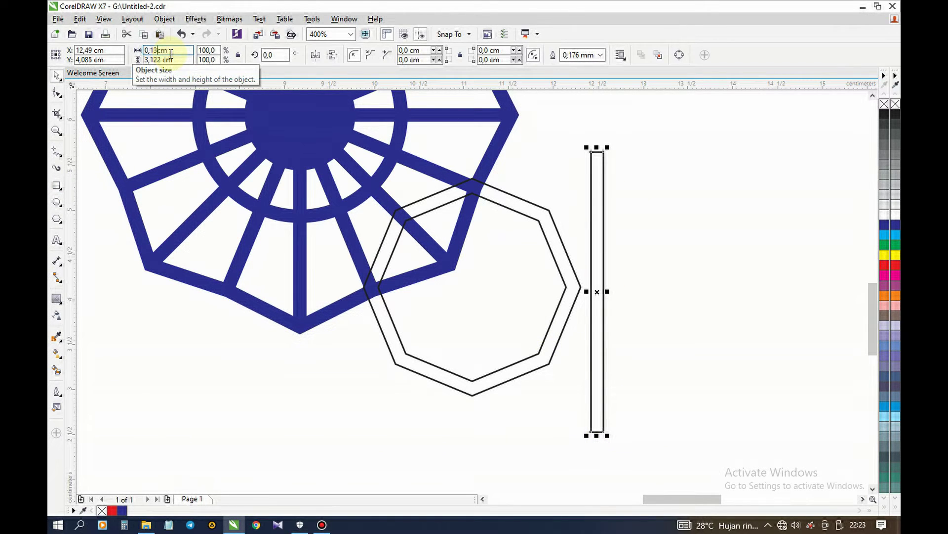
pyautogui.press('Return')
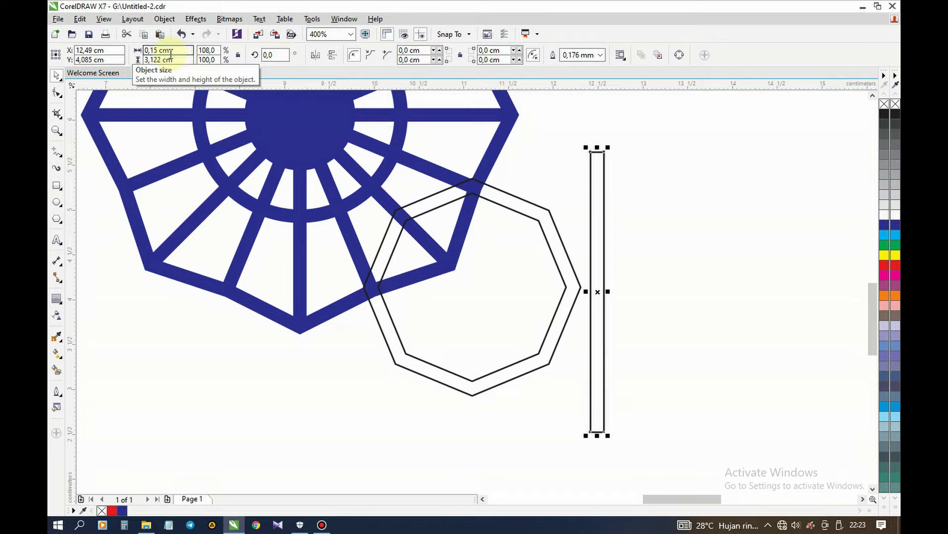
pyautogui.click(562, 185)
# Step: Draw a vertical guide line about 3.59 cm long through the bar's middle and colour its outline red
pyautogui.click(54, 152)
pyautogui.click(598, 126)
pyautogui.click(596, 448)
pyautogui.press('space')
pyautogui.rightClick(884, 266)
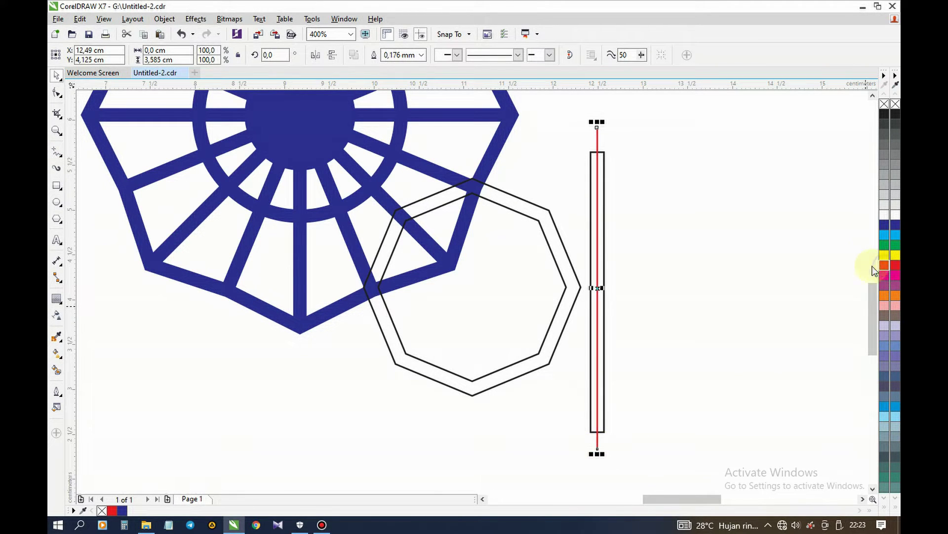
# Step: Group the bar with the red guide line centred on it, and centre the group on the octagon
pyautogui.keyDown('shift'); pyautogui.click(604, 163); pyautogui.keyUp('shift')
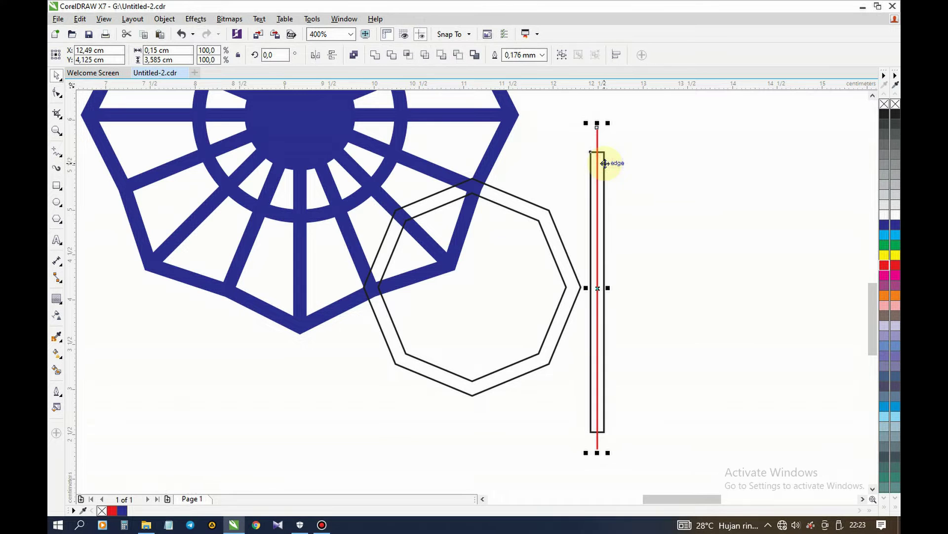
pyautogui.press('c')
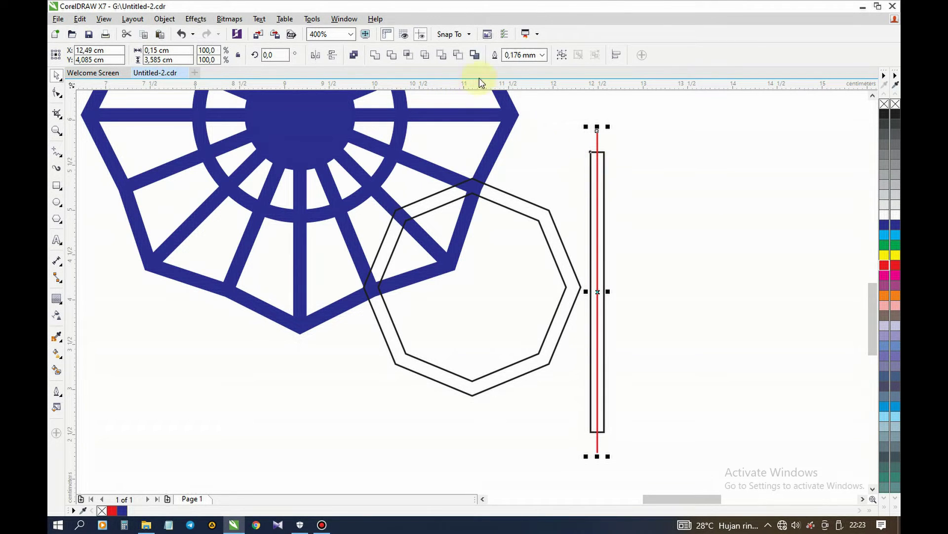
pyautogui.click(560, 55)
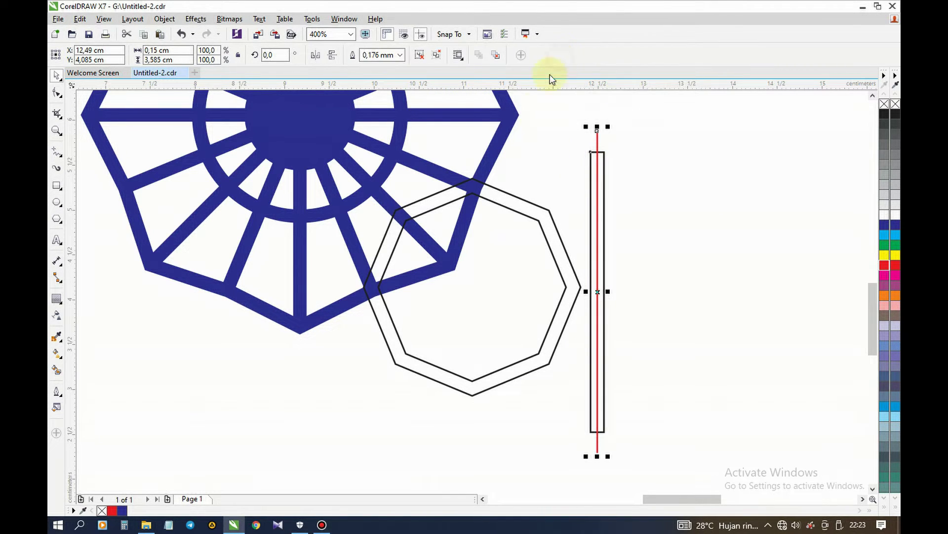
pyautogui.keyDown('shift'); pyautogui.click(513, 196); pyautogui.keyUp('shift')
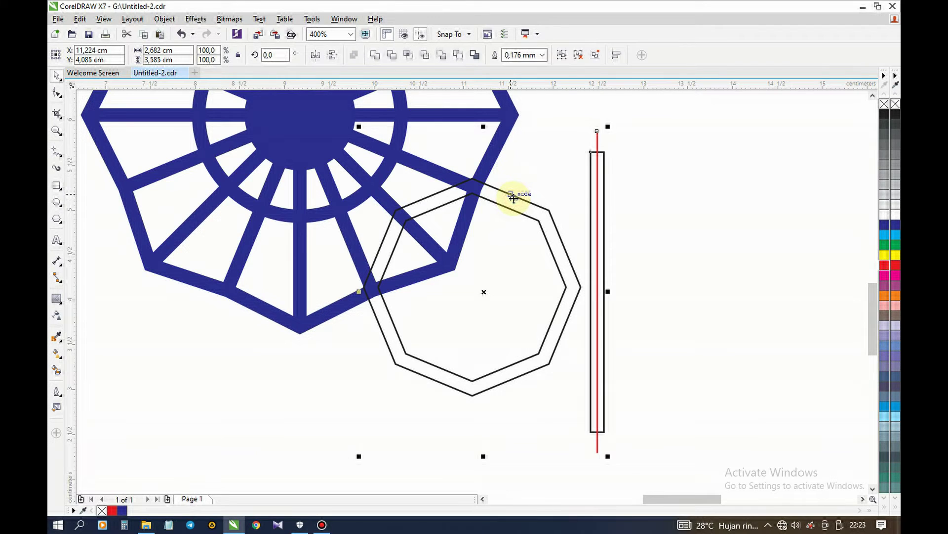
pyautogui.press('c')
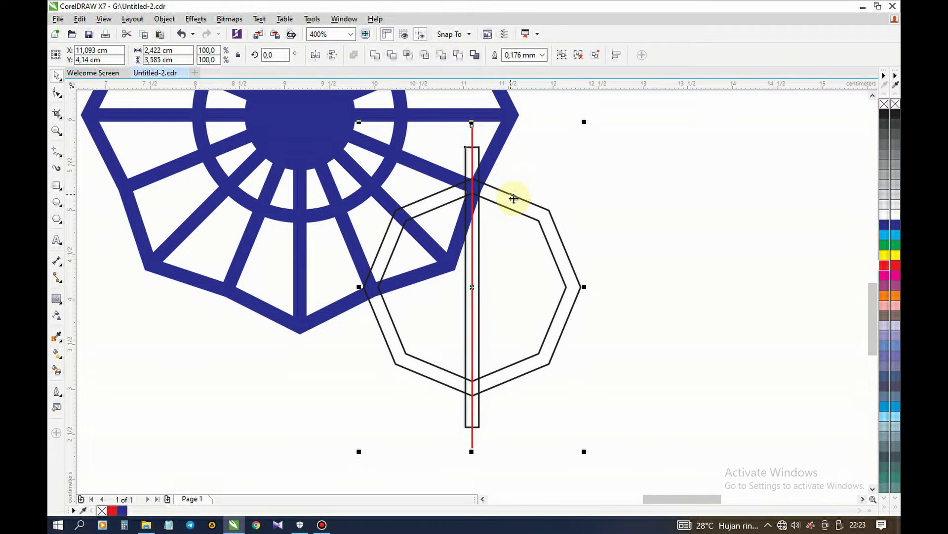
# Step: Rotate the bar group about 45° clockwise through the octagon's corners and add a copy rotated a further 90°
pyautogui.click(474, 156)
pyautogui.click(472, 147)
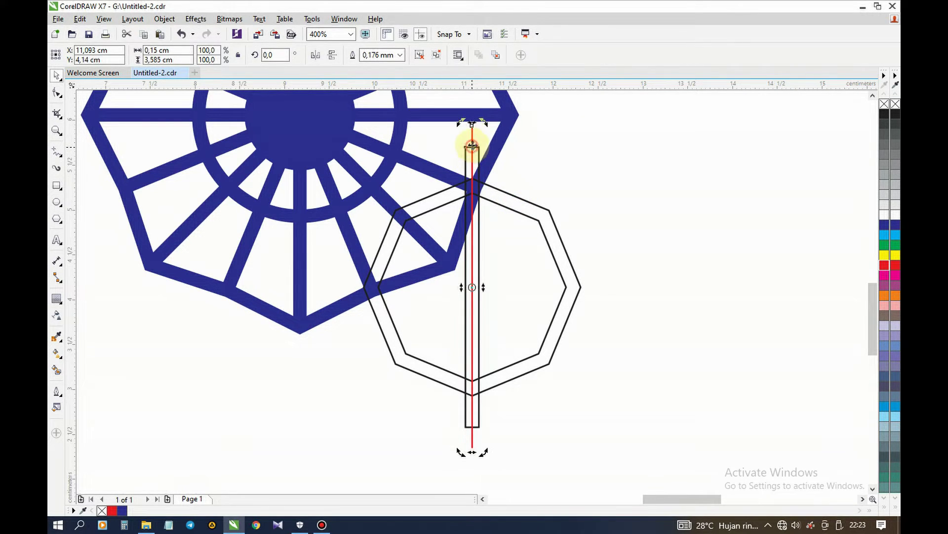
pyautogui.moveTo(485, 123); pyautogui.dragTo(612, 165)
pyautogui.scroll(4, 539, 223)
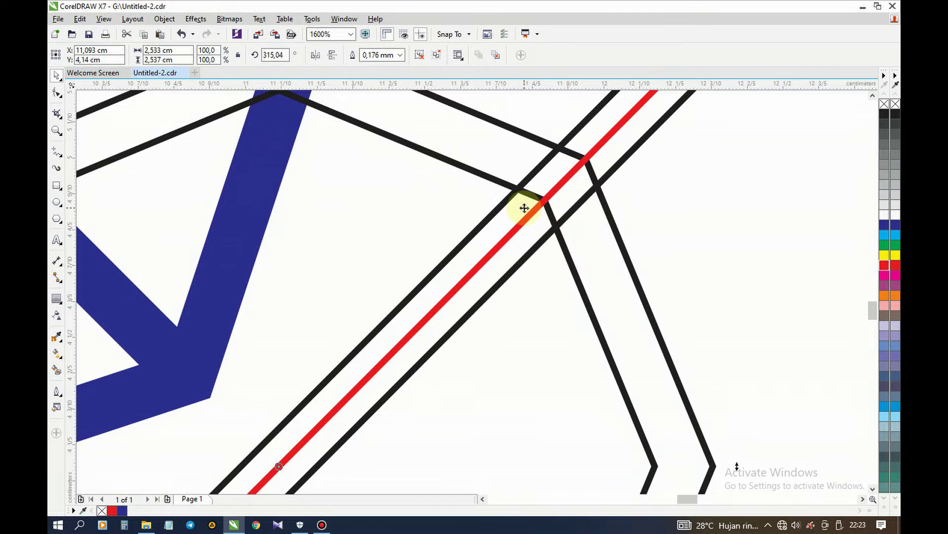
pyautogui.scroll(-4, 524, 208)
pyautogui.moveTo(604, 135); pyautogui.dragTo(592, 369)
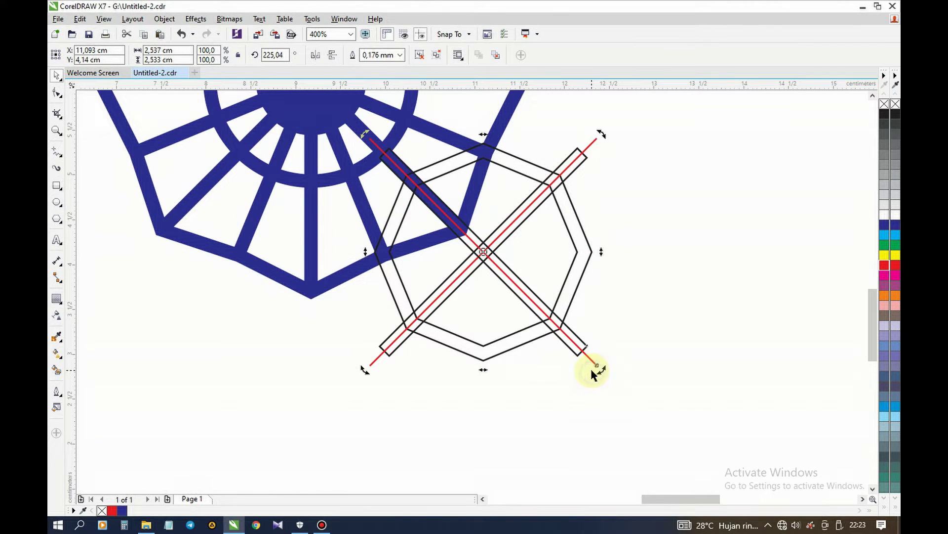
# Step: Ungroup both crossing bar groups and delete their two red guide lines
pyautogui.click(583, 155)
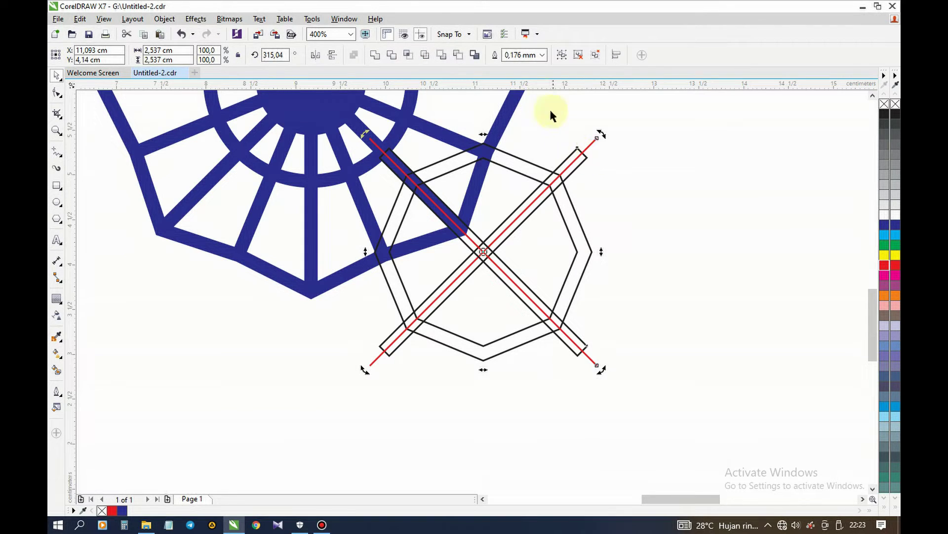
pyautogui.click(595, 54)
pyautogui.click(610, 132)
pyautogui.click(594, 141)
pyautogui.press('Delete')
pyautogui.click(593, 352)
pyautogui.press('Delete')
# Step: Weld the two crossing bars into a single cross and trim the inner octagon with it
pyautogui.click(582, 162)
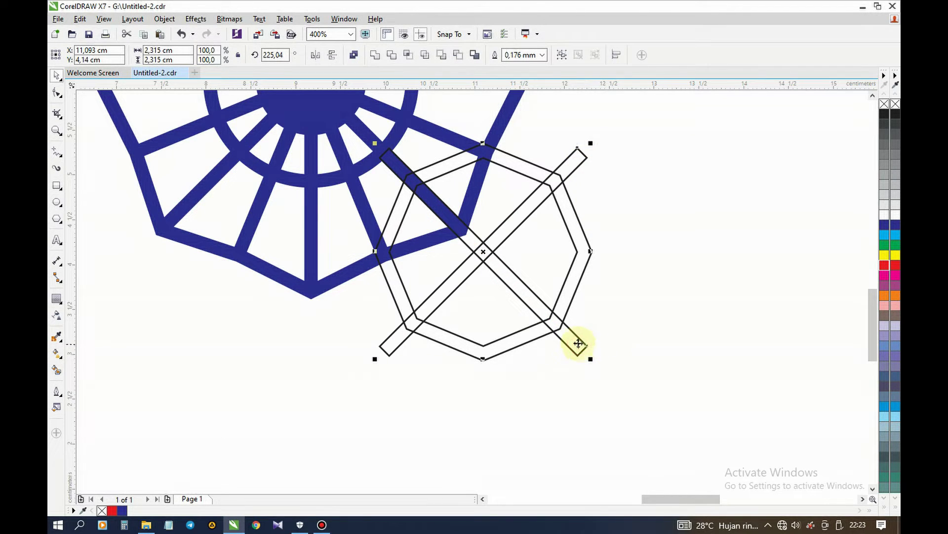
pyautogui.click(376, 56)
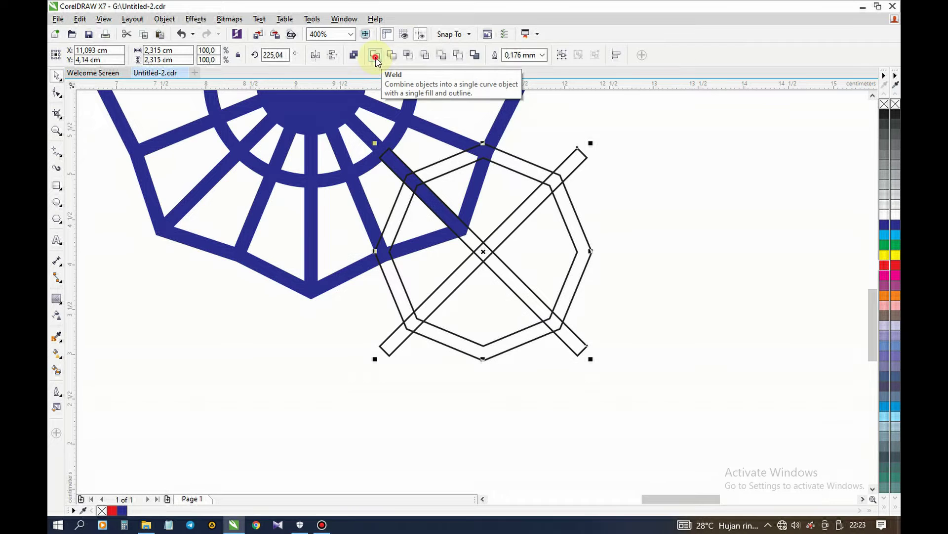
pyautogui.keyDown('shift'); pyautogui.click(506, 168); pyautogui.keyUp('shift')
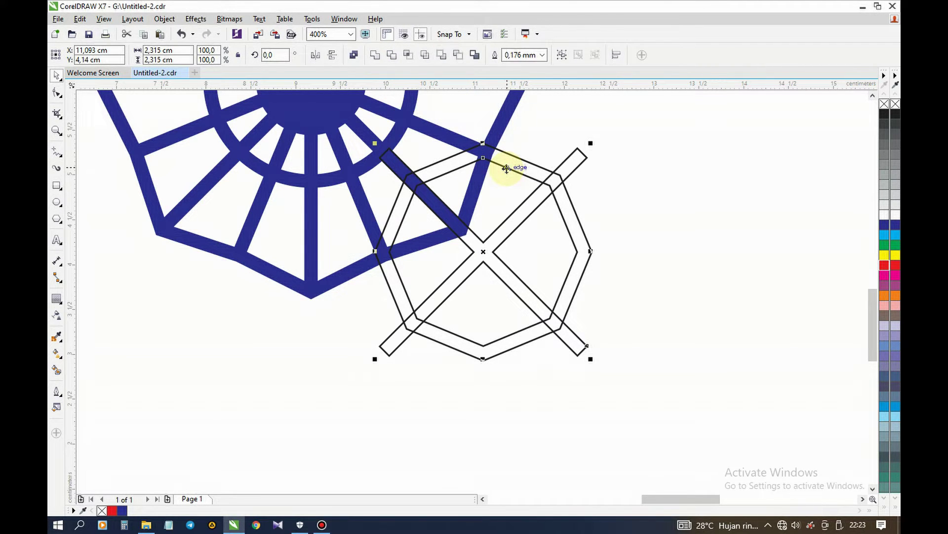
pyautogui.click(397, 59)
# Step: Move the leftover cross away from the octagon and delete it
pyautogui.click(576, 138)
pyautogui.moveTo(574, 167); pyautogui.dragTo(760, 163)
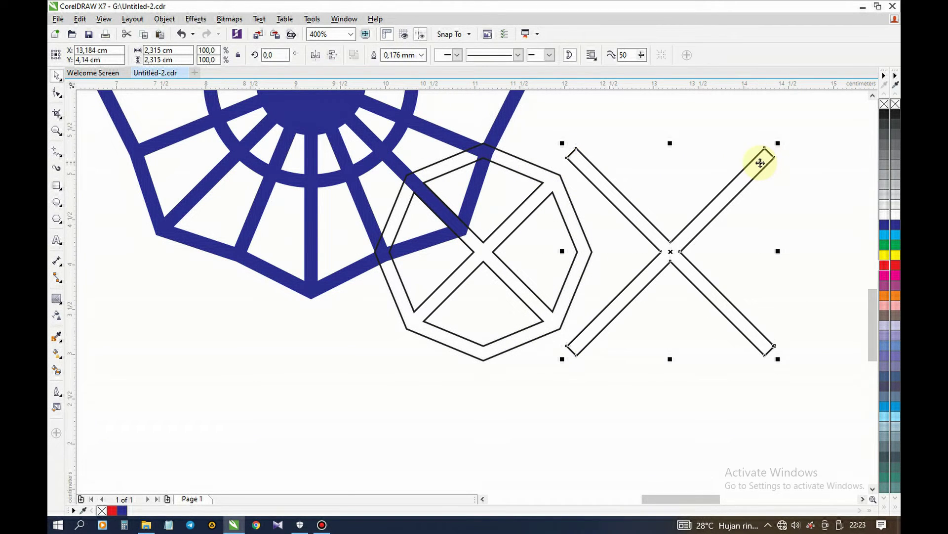
pyautogui.press('Delete')
# Step: Trim the outer octagon with the four inner wedges to form a cross-braced octagonal frame
pyautogui.moveTo(657, 403); pyautogui.dragTo(323, 123)
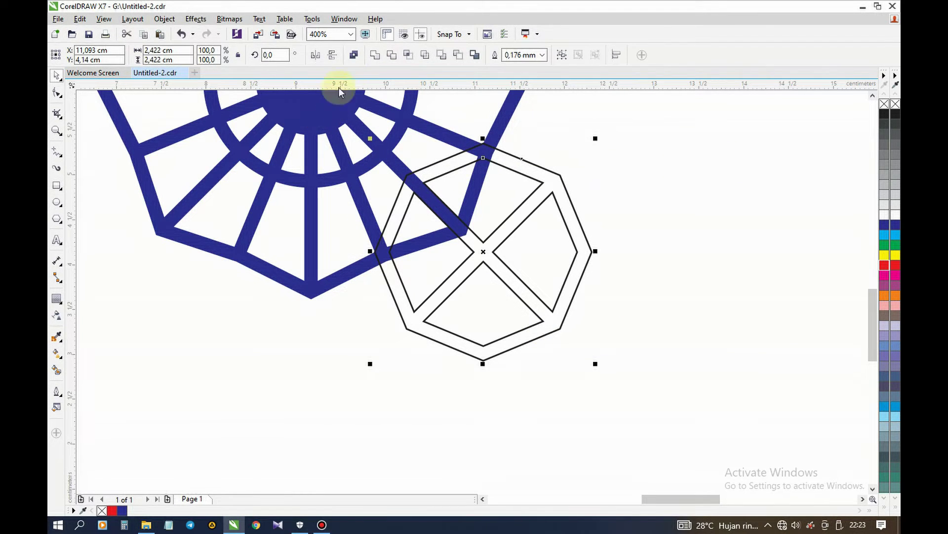
pyautogui.click(375, 53)
pyautogui.hotkey('ctrl', 'z')
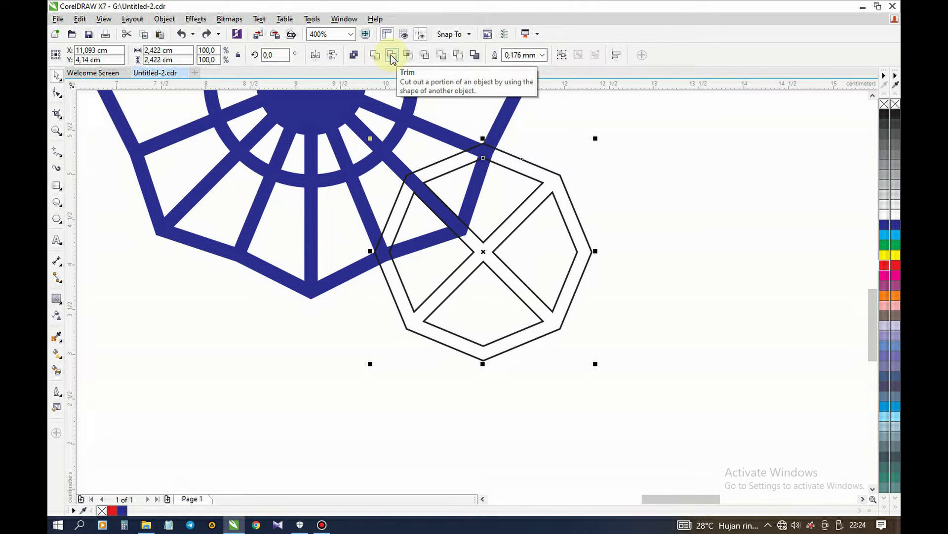
pyautogui.click(392, 55)
# Step: Fill the cross-braced octagonal frame with dark blue and remove its outline
pyautogui.click(885, 229)
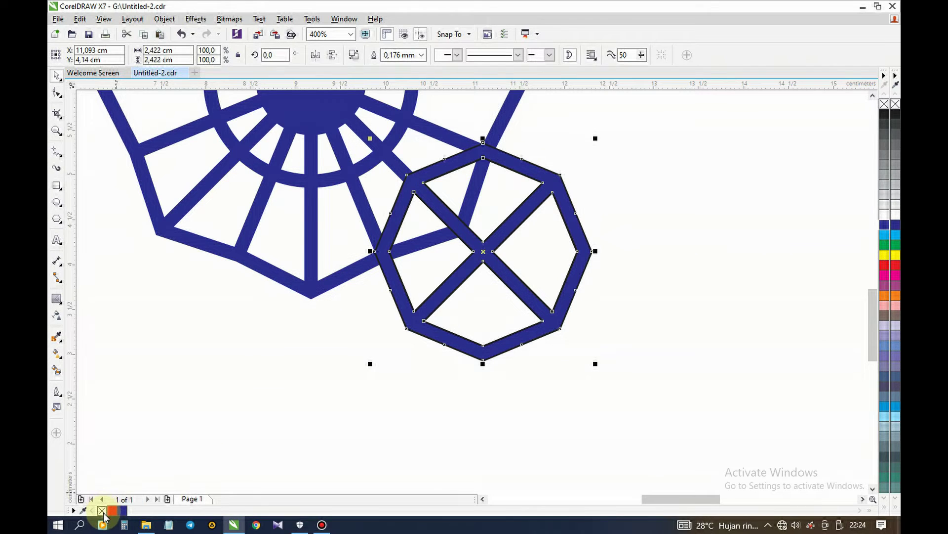
pyautogui.click(127, 459)
pyautogui.moveTo(444, 177); pyautogui.dragTo(474, 204)
pyautogui.press('Delete')
pyautogui.hotkey('ctrl', 'z')
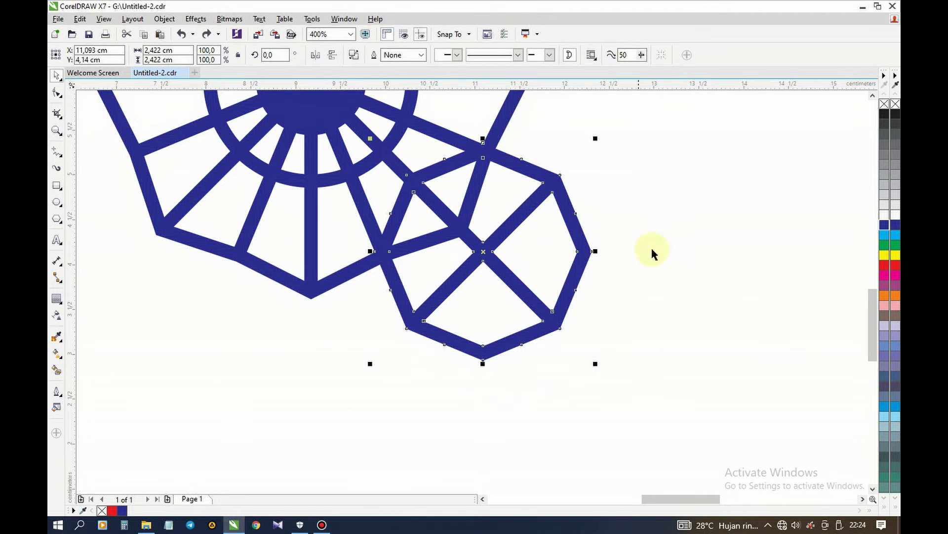
# Step: Rotate copies of the star lattice in 90° steps around the octagonal frame's centre to build a 2×2 arrangement
pyautogui.click(670, 255)
pyautogui.scroll(-2, 475, 344)
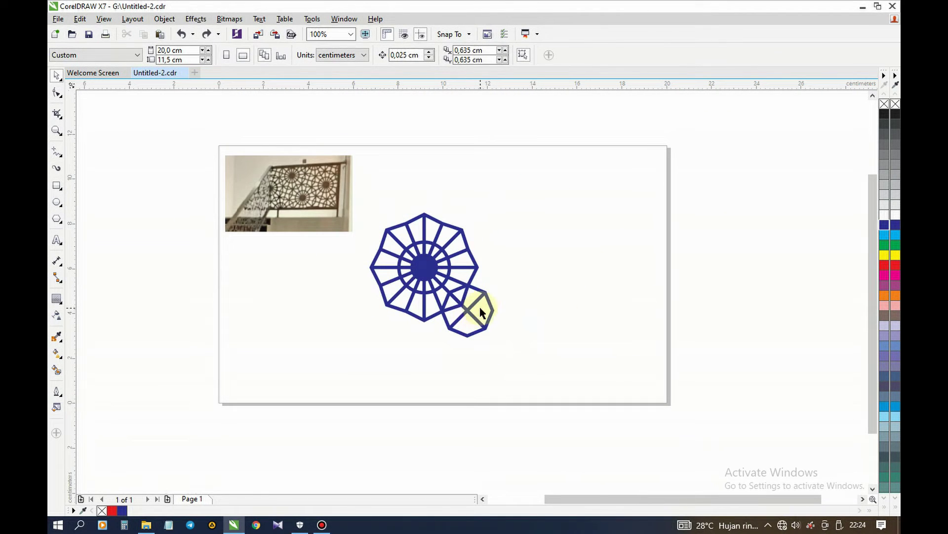
pyautogui.scroll(1, 482, 309)
pyautogui.click(366, 227)
pyautogui.click(364, 222)
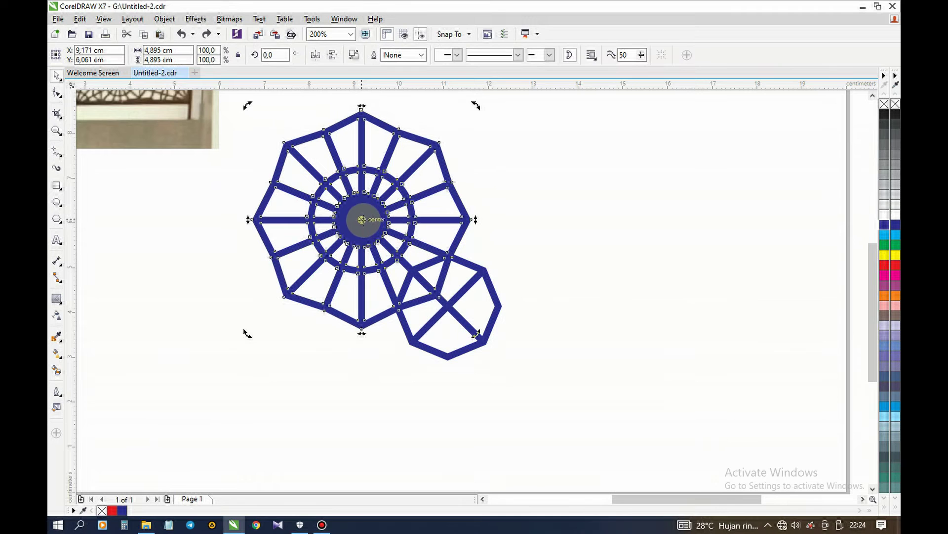
pyautogui.moveTo(362, 220); pyautogui.dragTo(447, 310)
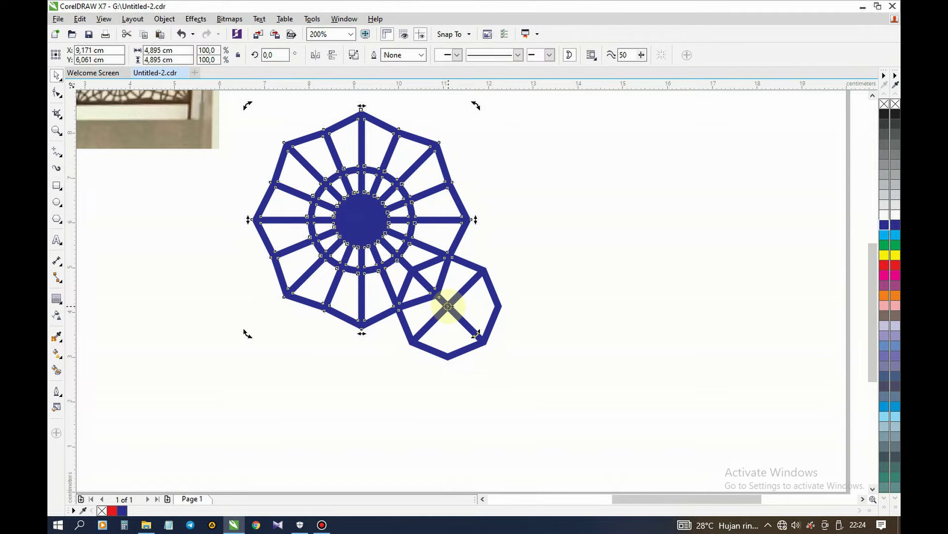
pyautogui.moveTo(475, 108); pyautogui.dragTo(654, 339)
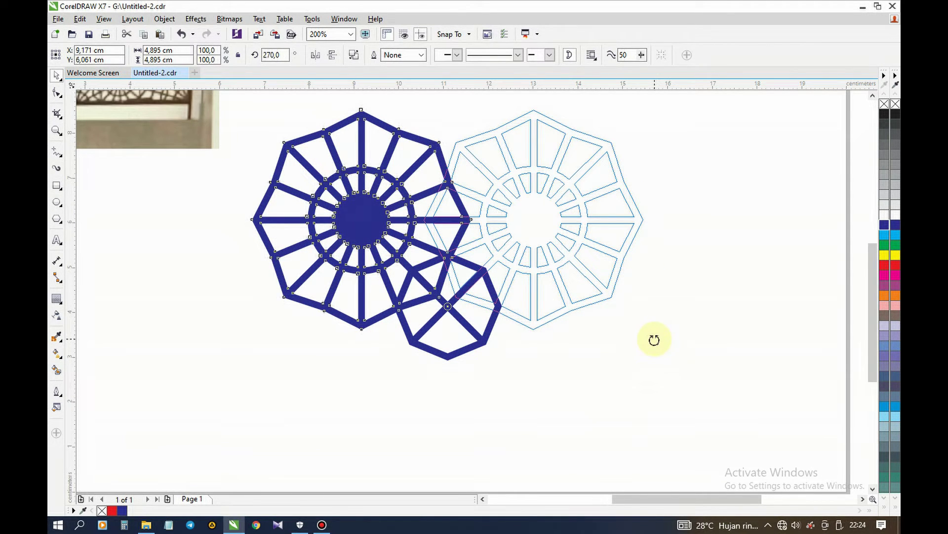
pyautogui.moveTo(654, 339); pyautogui.dragTo(654, 340)
pyautogui.scroll(-1, 654, 339)
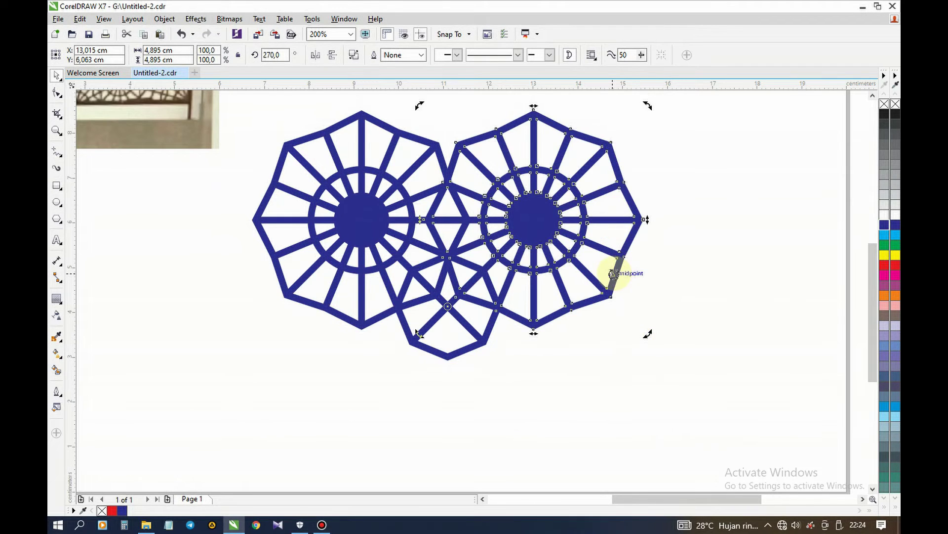
pyautogui.moveTo(634, 307); pyautogui.dragTo(344, 282)
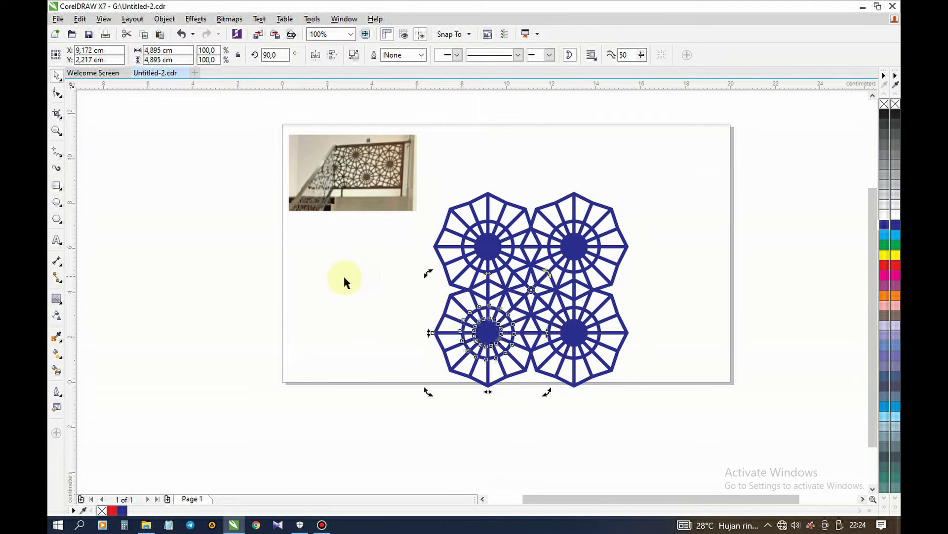
# Step: Scale the whole 2×2 star arrangement down proportionally to about 4.9 cm high and reposition it near the page's middle
pyautogui.click(362, 297)
pyautogui.moveTo(426, 169); pyautogui.dragTo(699, 431)
pyautogui.moveTo(484, 258); pyautogui.dragTo(477, 215)
pyautogui.moveTo(627, 347); pyautogui.dragTo(536, 258)
pyautogui.moveTo(484, 210); pyautogui.dragTo(494, 256)
pyautogui.click(585, 248)
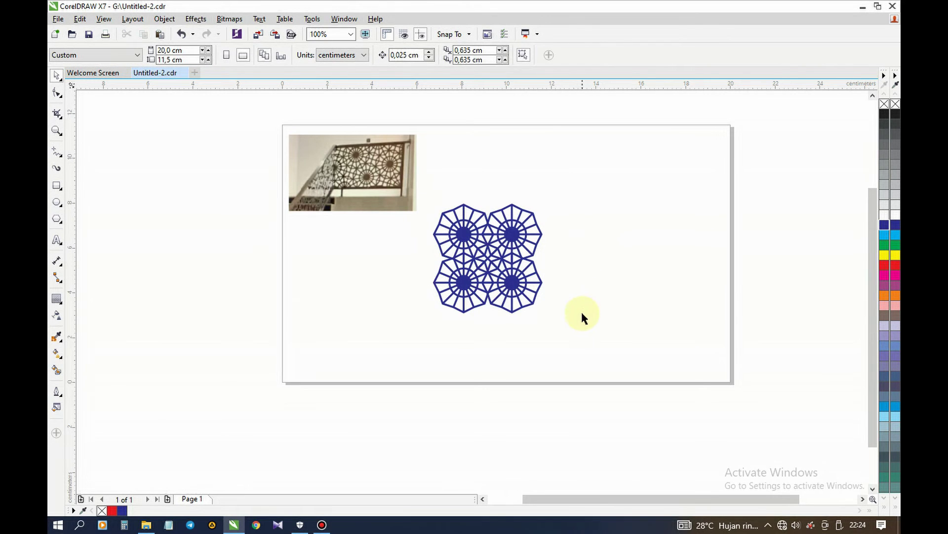
# Step: Duplicate the right-hand pair of stars sideways, snapped to the pattern's joints, and repeat the duplication to make four columns
pyautogui.scroll(1, 568, 267)
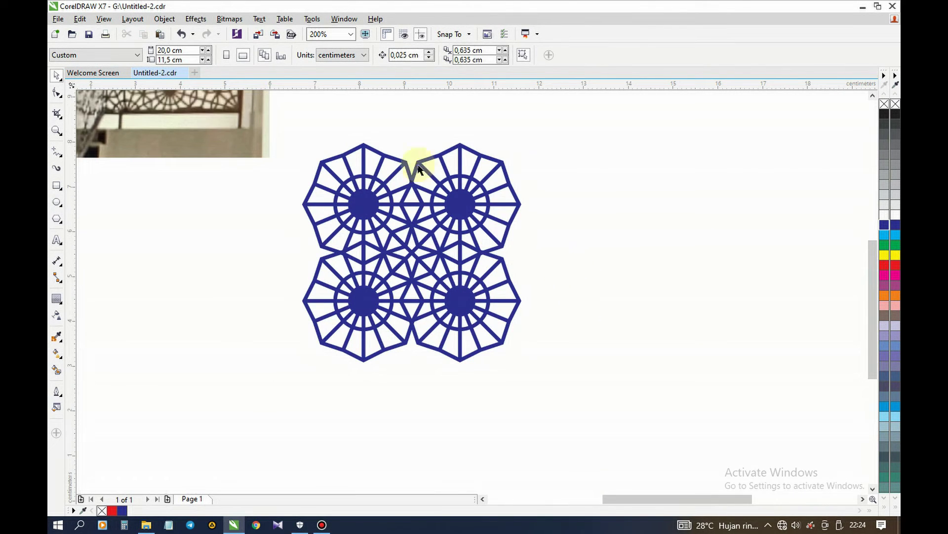
pyautogui.moveTo(356, 111); pyautogui.dragTo(532, 377)
pyautogui.moveTo(430, 271)
pyautogui.mouseDown()
pyautogui.moveTo(582, 271)
pyautogui.moveTo(416, 265)
pyautogui.mouseUp()
pyautogui.scroll(1, 546, 244)
pyautogui.scroll(1, 423, 224)
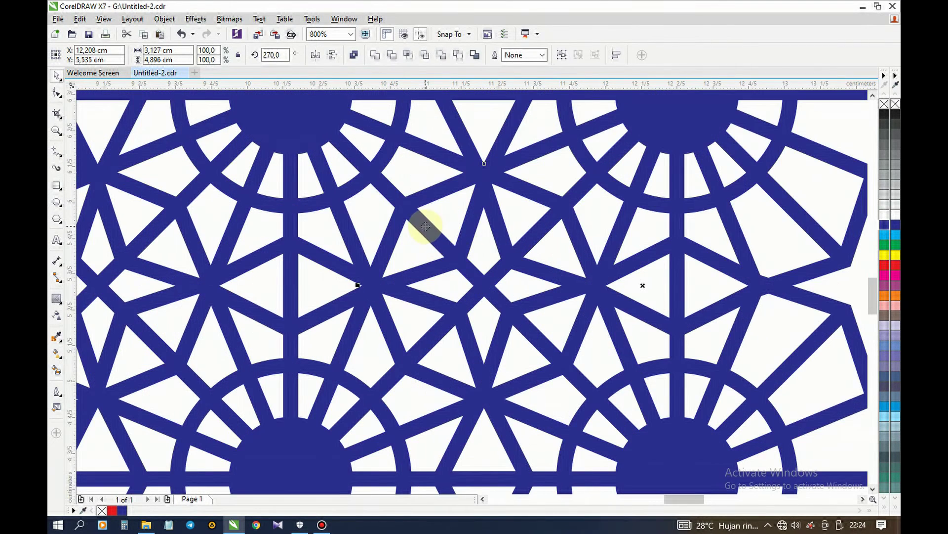
pyautogui.scroll(-1, 470, 269)
pyautogui.scroll(-1, 446, 265)
pyautogui.hotkey('ctrl', 'r')
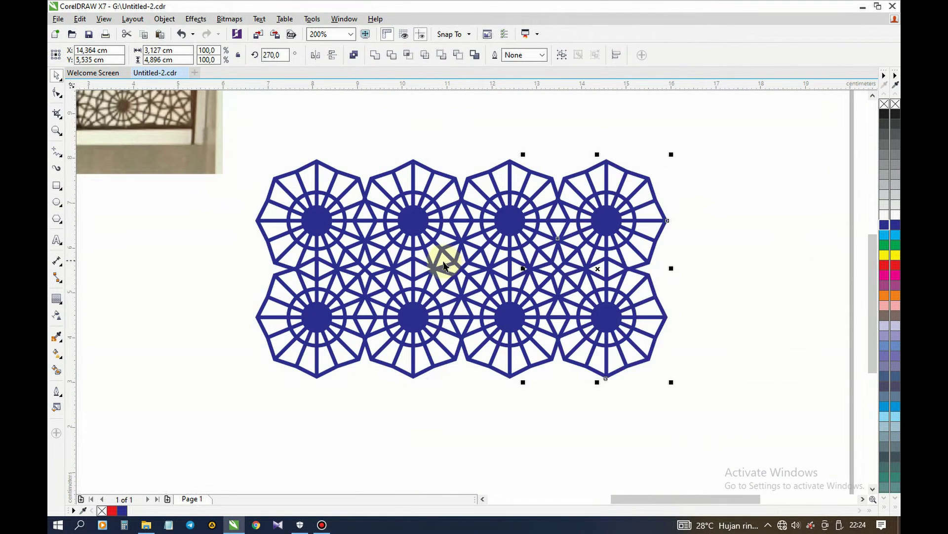
# Step: Move the complete two-row lattice up beside the reference photo
pyautogui.scroll(-1, 442, 266)
pyautogui.click(556, 350)
pyautogui.moveTo(595, 349); pyautogui.dragTo(340, 204)
pyautogui.moveTo(409, 243); pyautogui.dragTo(418, 191)
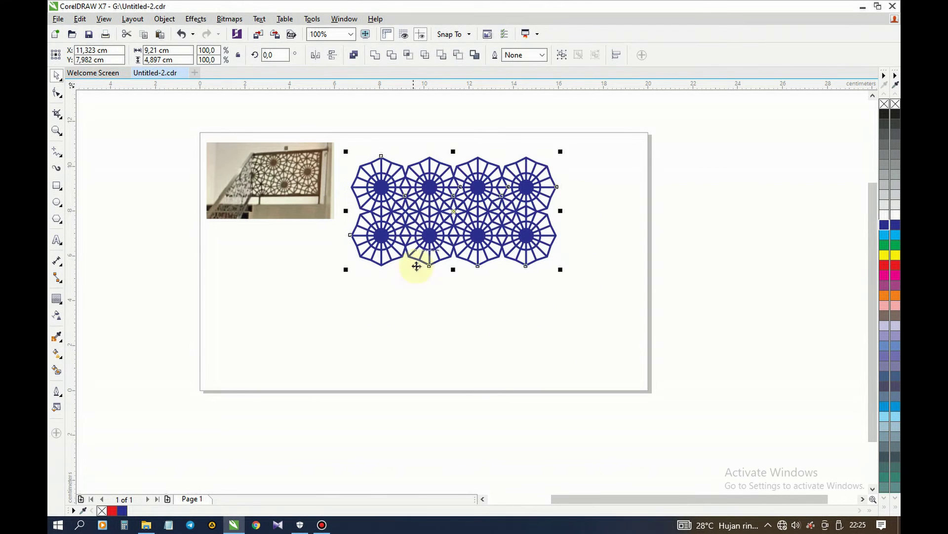
# Step: Duplicate the bottom row of stars downward, snapped to the row above, and repeat the duplication to make four rows
pyautogui.click(341, 195)
pyautogui.scroll(2, 421, 234)
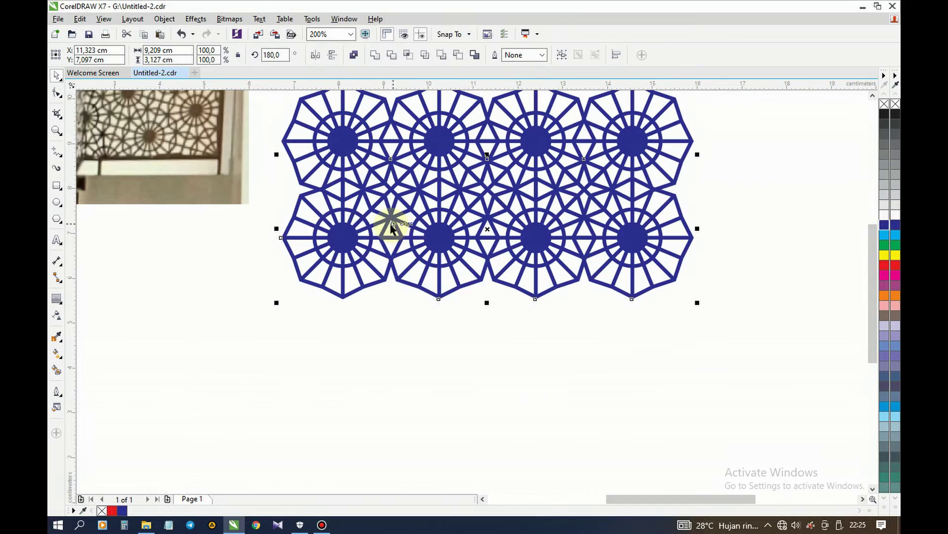
pyautogui.moveTo(389, 224); pyautogui.dragTo(391, 372)
pyautogui.scroll(2, 392, 307)
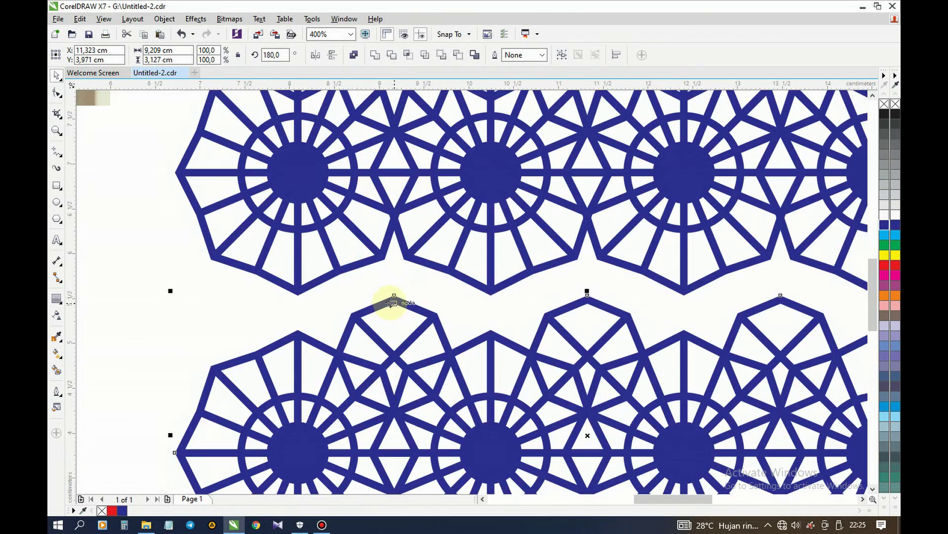
pyautogui.moveTo(395, 296); pyautogui.dragTo(394, 209)
pyautogui.scroll(-2, 421, 297)
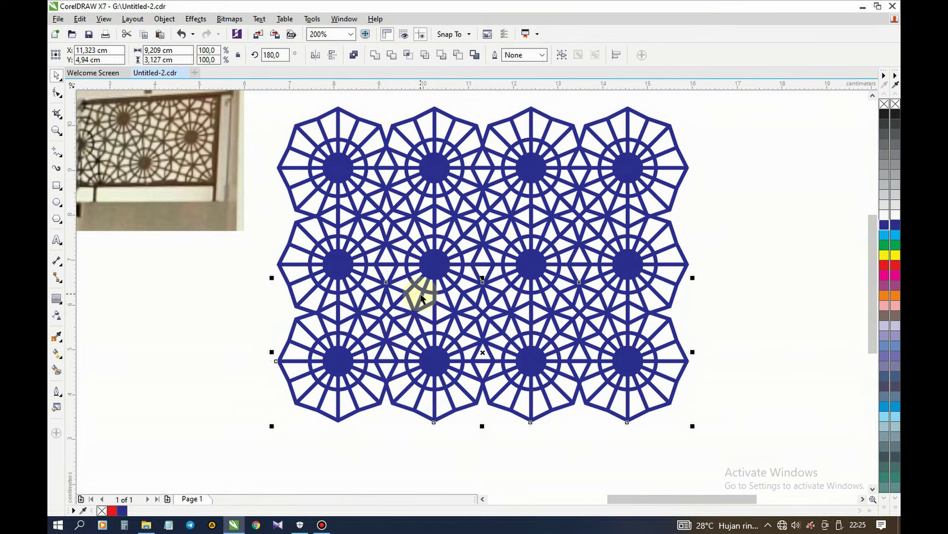
pyautogui.scroll(-1, 421, 296)
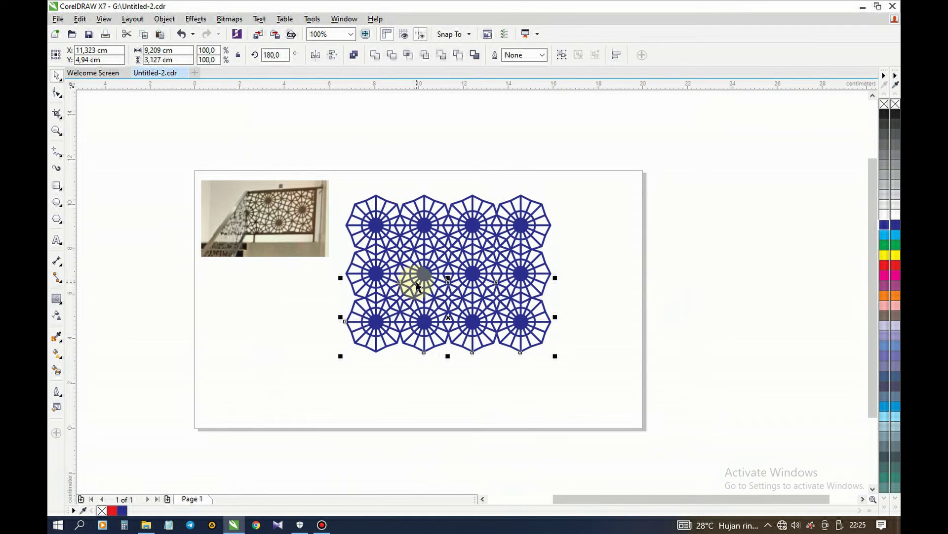
pyautogui.hotkey('ctrl', 'r')
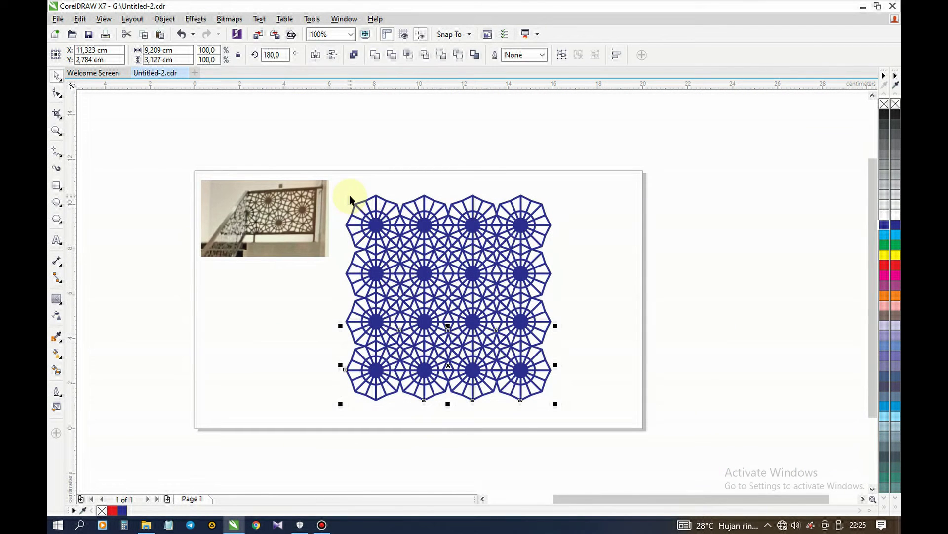
# Step: Group the entire 4×4 star lattice and shift it slightly away from the reference photo
pyautogui.moveTo(339, 162); pyautogui.dragTo(598, 419)
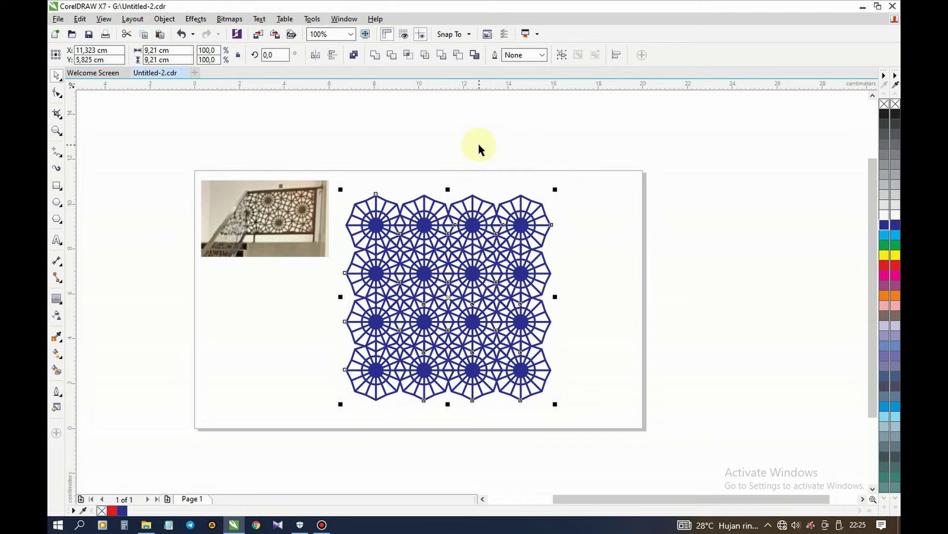
pyautogui.click(562, 55)
pyautogui.moveTo(462, 269); pyautogui.dragTo(482, 277)
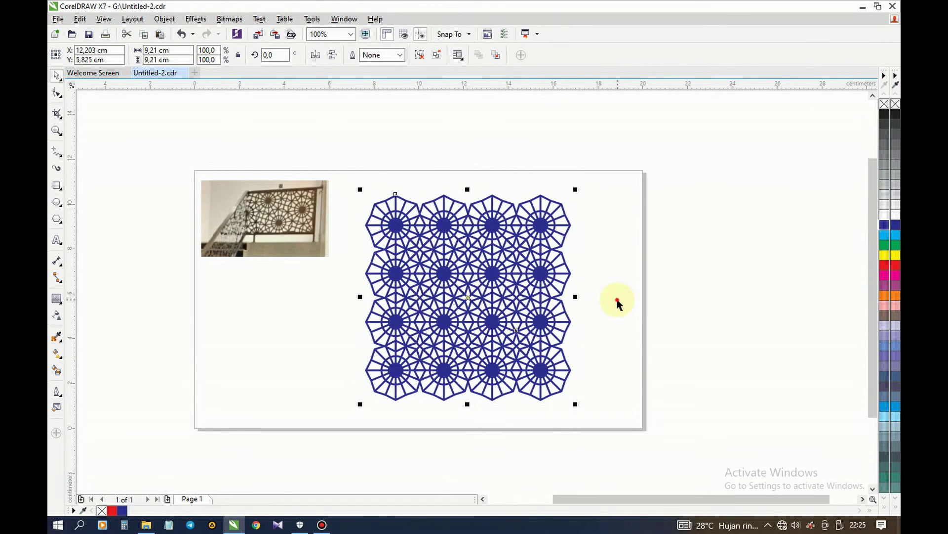
pyautogui.click(618, 301)
# Step: Draw a 9.21 × 9.21 cm rectangle enclosing the star lattice
pyautogui.click(57, 190)
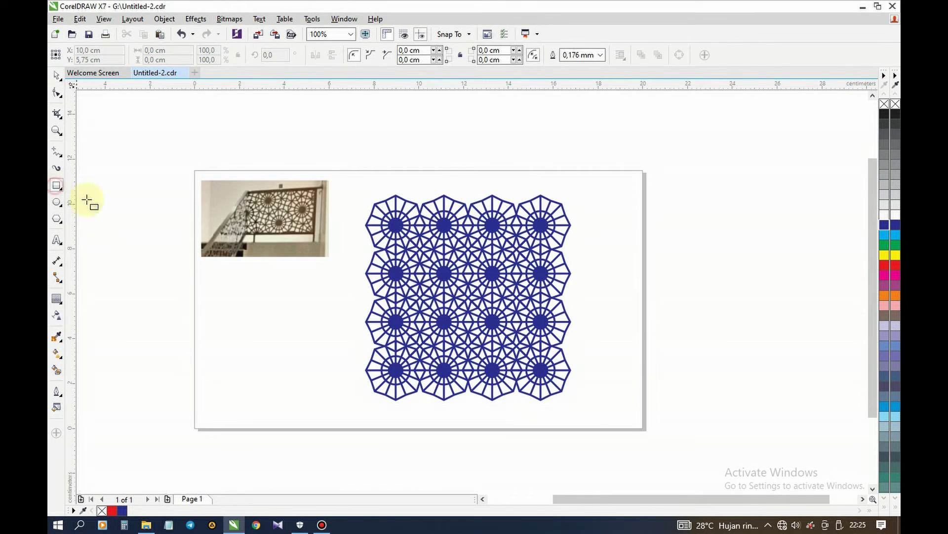
pyautogui.moveTo(365, 193); pyautogui.dragTo(572, 403)
pyautogui.press('space')
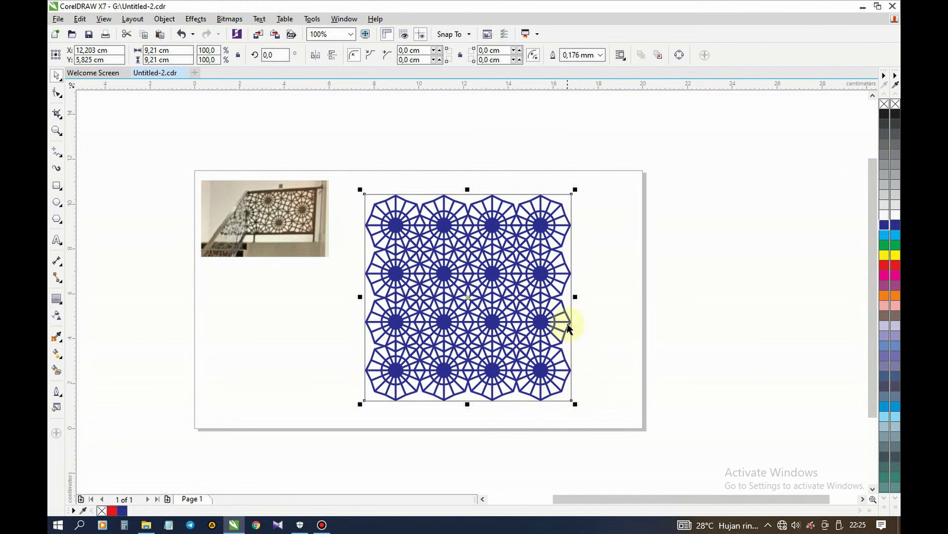
# Step: Try to narrow the rectangle by pulling in its two vertical edges separately, and undo both changes
pyautogui.scroll(2, 568, 294)
pyautogui.moveTo(585, 317); pyautogui.dragTo(566, 265)
pyautogui.scroll(-2, 581, 286)
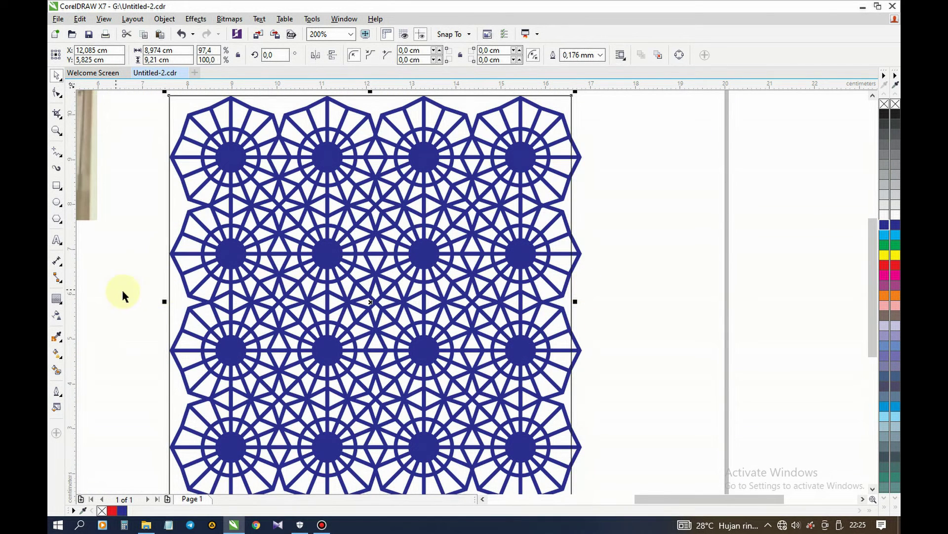
pyautogui.scroll(2, 157, 302)
pyautogui.moveTo(182, 311); pyautogui.dragTo(193, 226)
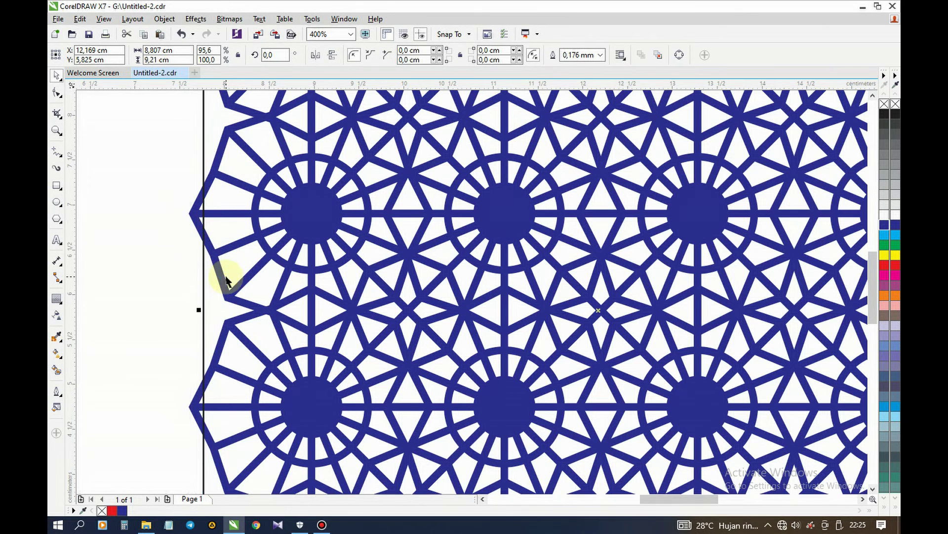
pyautogui.scroll(-2, 222, 273)
pyautogui.hotkey('ctrl', 'z')
pyautogui.hotkey('ctrl', 'z')
# Step: Shrink the rectangle symmetrically about its centre to 8.738 × 8.733 cm so its edges cut across the outer star tips
pyautogui.scroll(2, 626, 297)
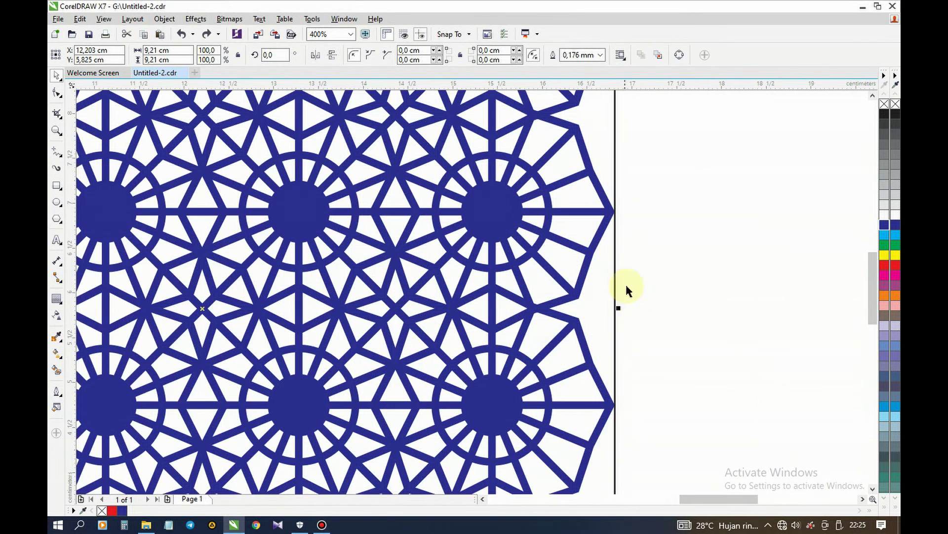
pyautogui.moveTo(619, 308); pyautogui.dragTo(598, 268)
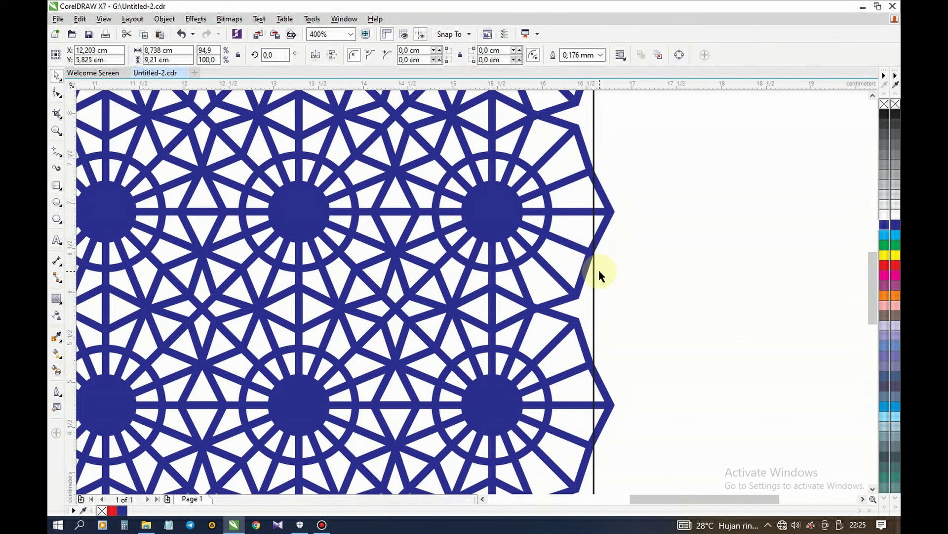
pyautogui.scroll(-2, 598, 268)
pyautogui.scroll(-2, 390, 434)
pyautogui.scroll(4, 395, 429)
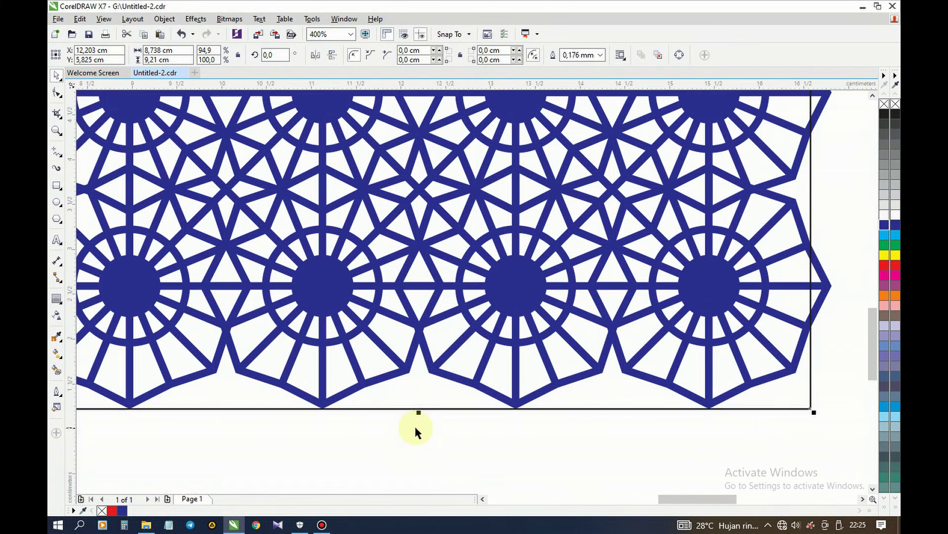
pyautogui.moveTo(419, 414); pyautogui.dragTo(366, 387)
pyautogui.scroll(-2, 430, 405)
pyautogui.scroll(-2, 472, 434)
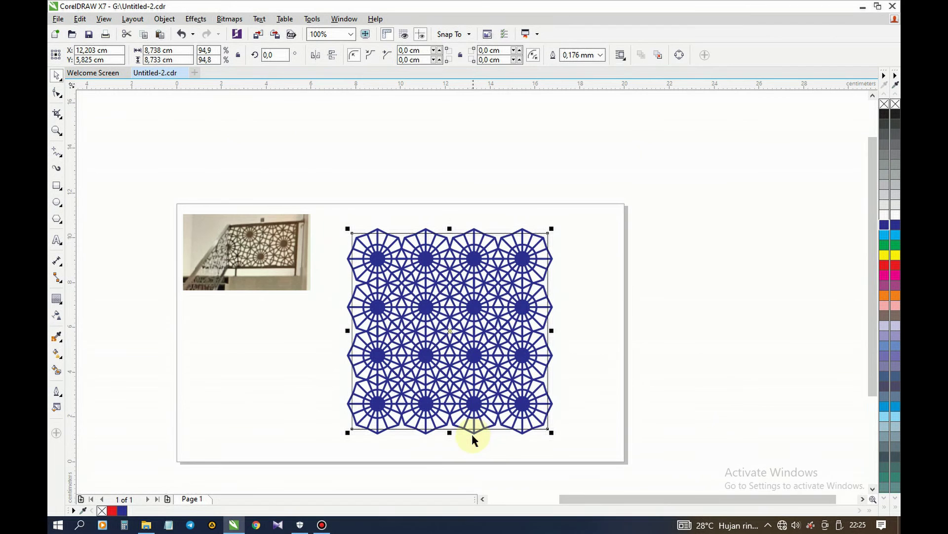
# Step: Intersect the grouped star lattice with the rectangle to create a lattice cropped to its edges
pyautogui.scroll(2, 471, 433)
pyautogui.click(475, 432)
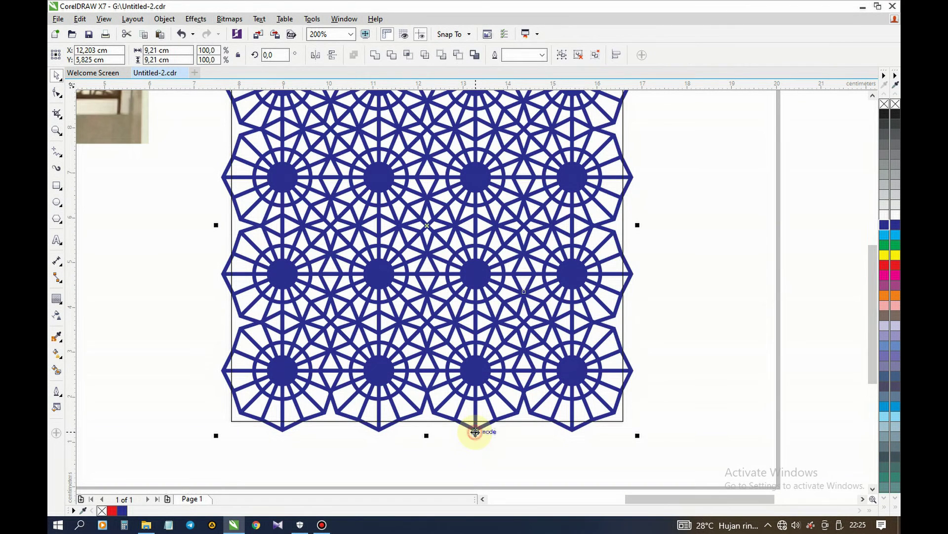
pyautogui.click(407, 56)
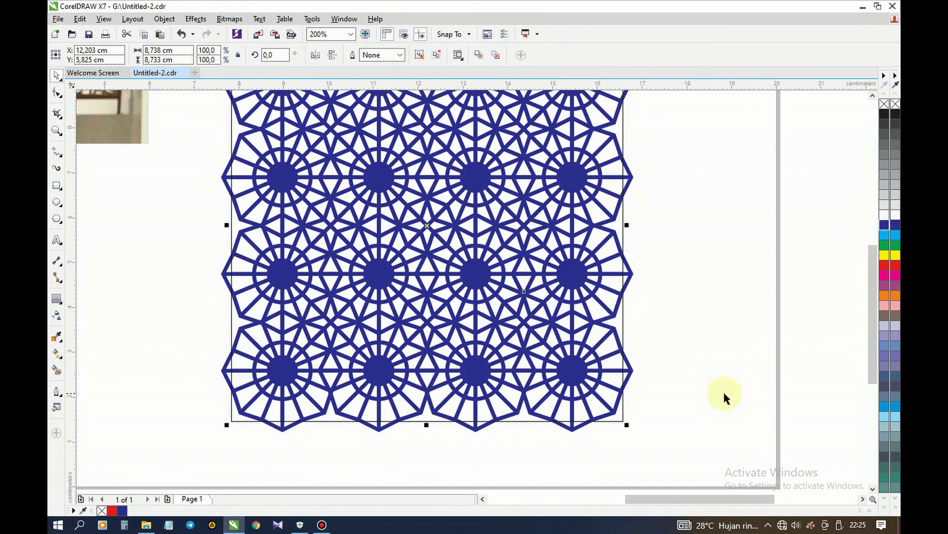
pyautogui.click(722, 392)
# Step: Move the original uncropped lattice off the cropped copy and delete it
pyautogui.click(475, 437)
pyautogui.scroll(-1, 472, 431)
pyautogui.moveTo(472, 431); pyautogui.dragTo(681, 434)
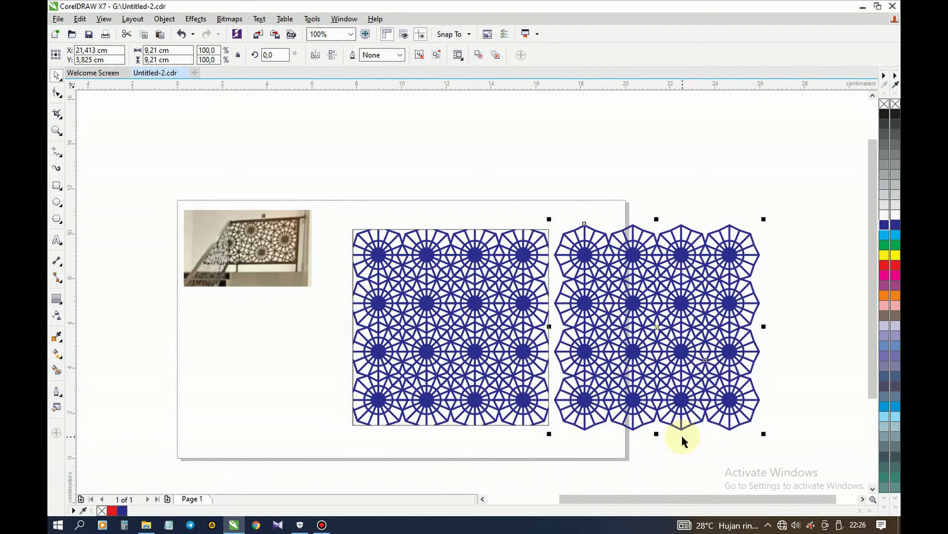
pyautogui.press('Delete')
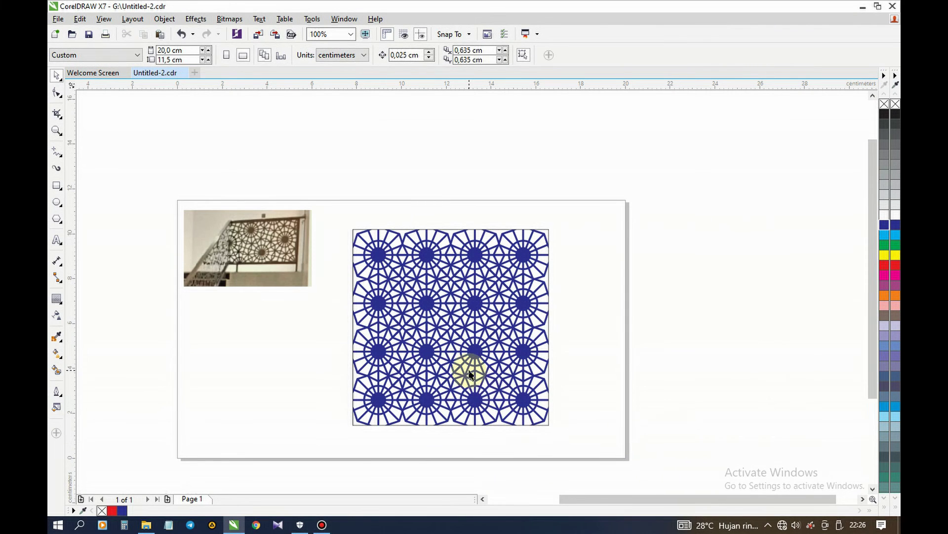
# Step: Apply a one-step inside contour of 0.15 cm to the rectangle and break the contour group apart
pyautogui.scroll(1, 470, 372)
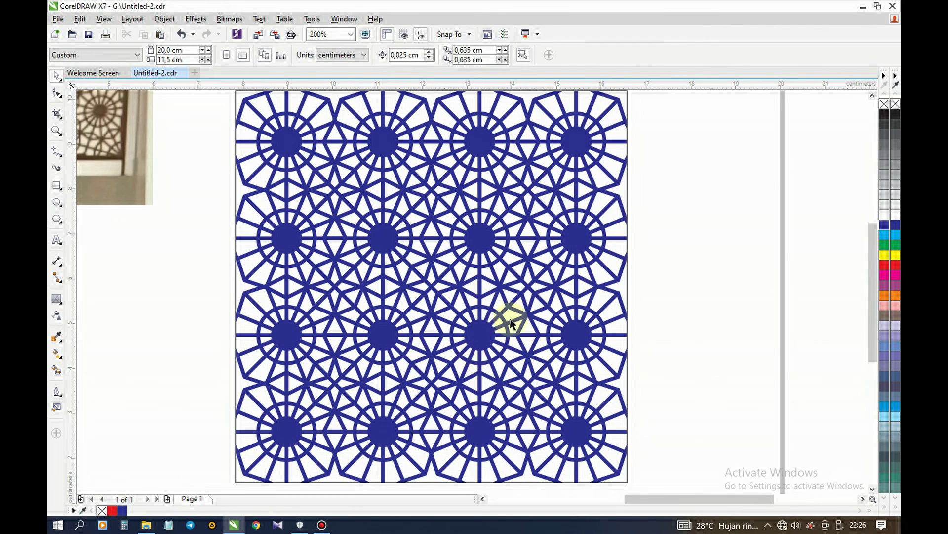
pyautogui.click(628, 193)
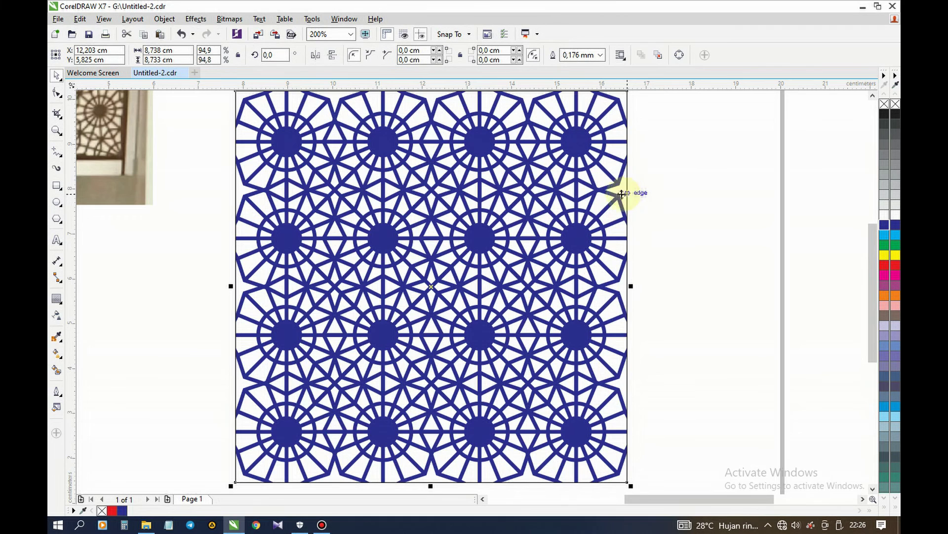
pyautogui.click(56, 301)
pyautogui.click(322, 55)
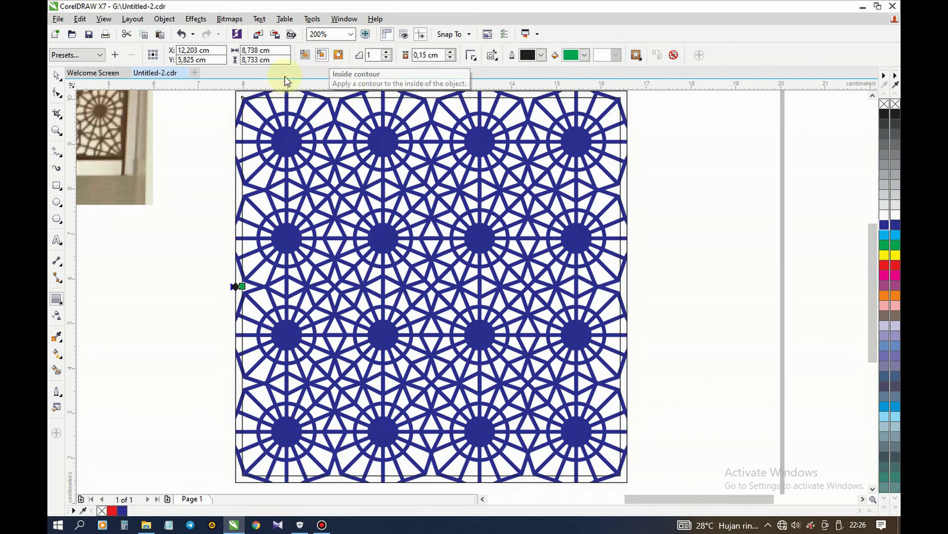
pyautogui.click(56, 77)
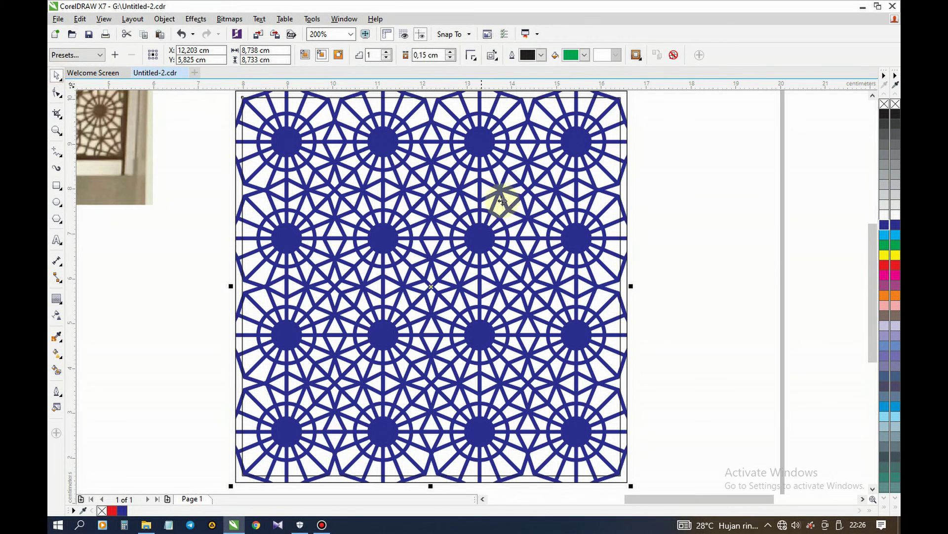
pyautogui.rightClick(621, 236)
pyautogui.click(685, 252)
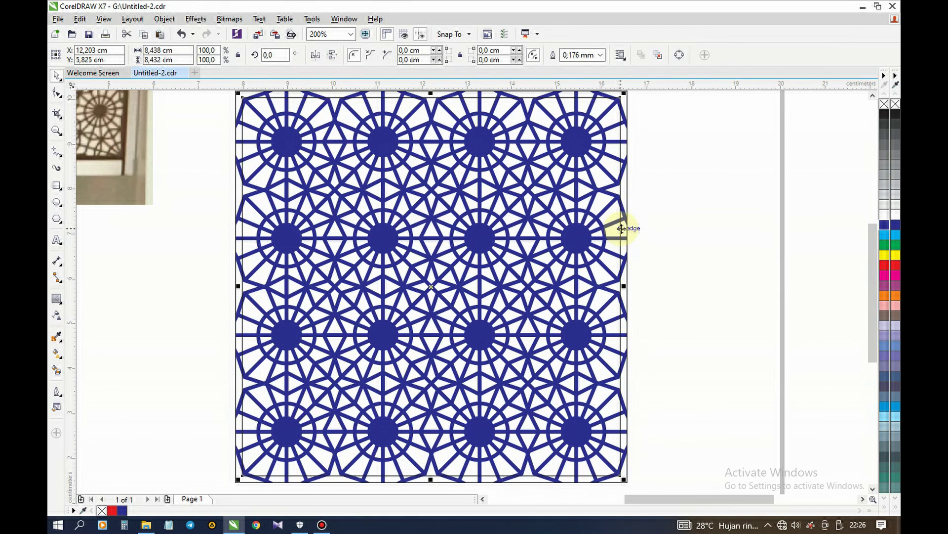
# Step: Combine the outer rectangle and its inner contour into a single hollow square frame shape
pyautogui.moveTo(627, 190); pyautogui.dragTo(710, 233)
pyautogui.hotkey('ctrl', 'z')
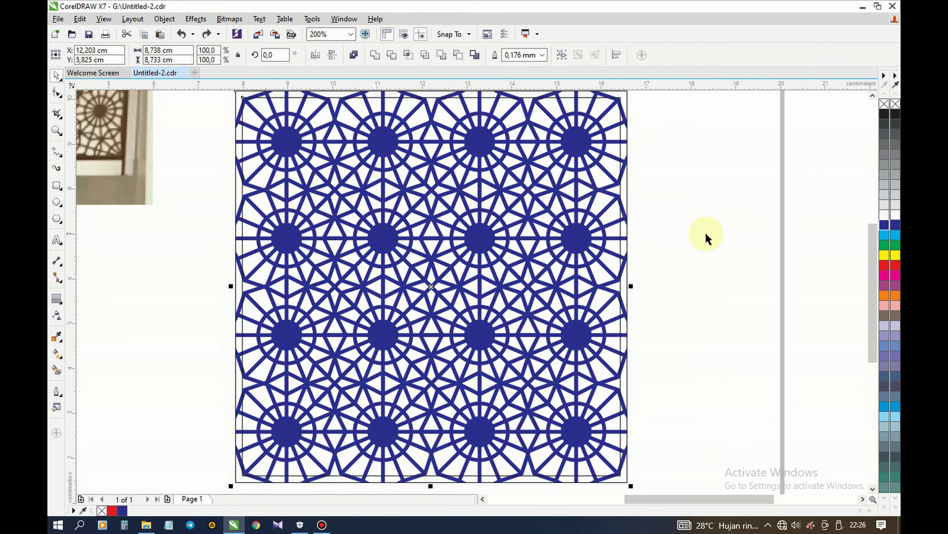
pyautogui.click(360, 57)
# Step: Weld the square frame and the cropped star lattice into one solid blue shape
pyautogui.scroll(-2, 424, 160)
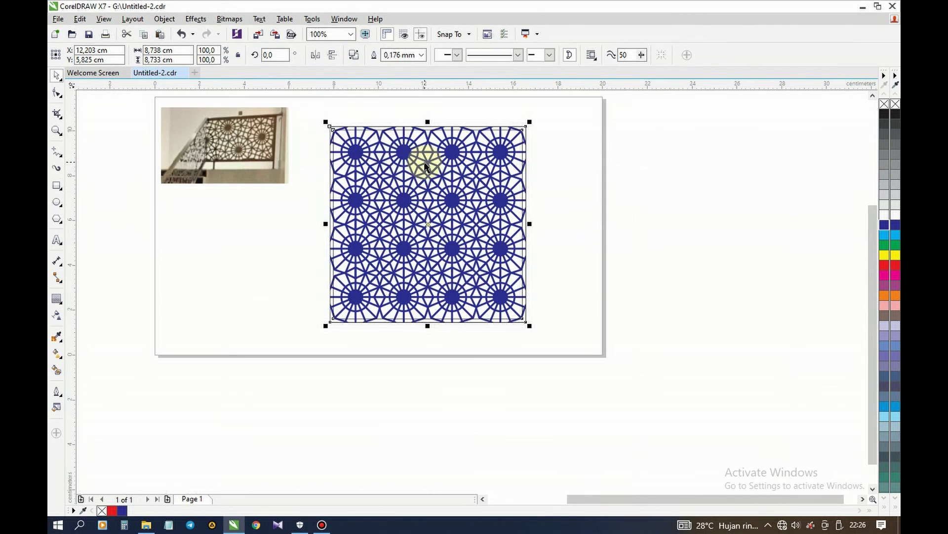
pyautogui.moveTo(314, 104); pyautogui.dragTo(568, 352)
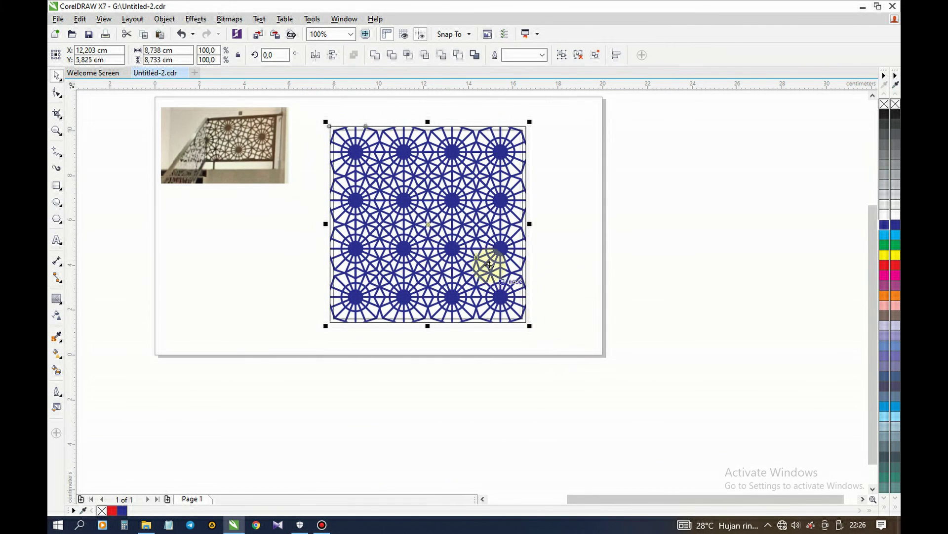
pyautogui.click(377, 57)
pyautogui.click(565, 198)
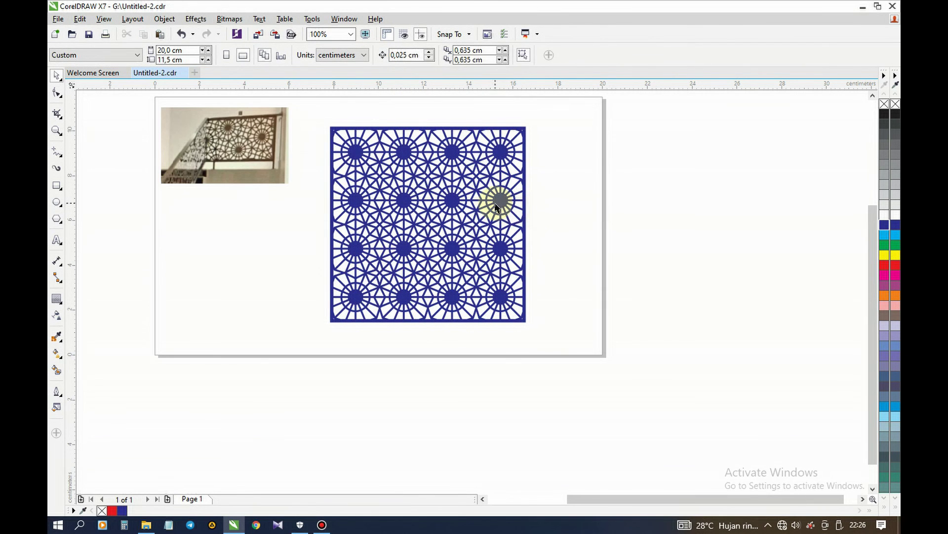
# Step: Inspect the framed lattice beside the reference photo and check whether it selects as one object
pyautogui.click(497, 207)
pyautogui.click(254, 389)
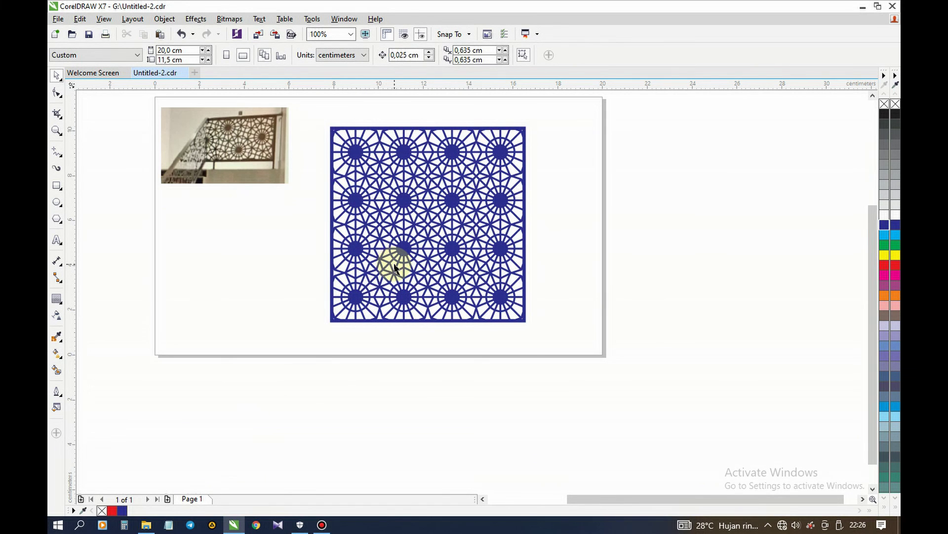
pyautogui.scroll(-2, 394, 267)
pyautogui.press('z')
pyautogui.moveTo(267, 174); pyautogui.dragTo(509, 318)
pyautogui.press('space')
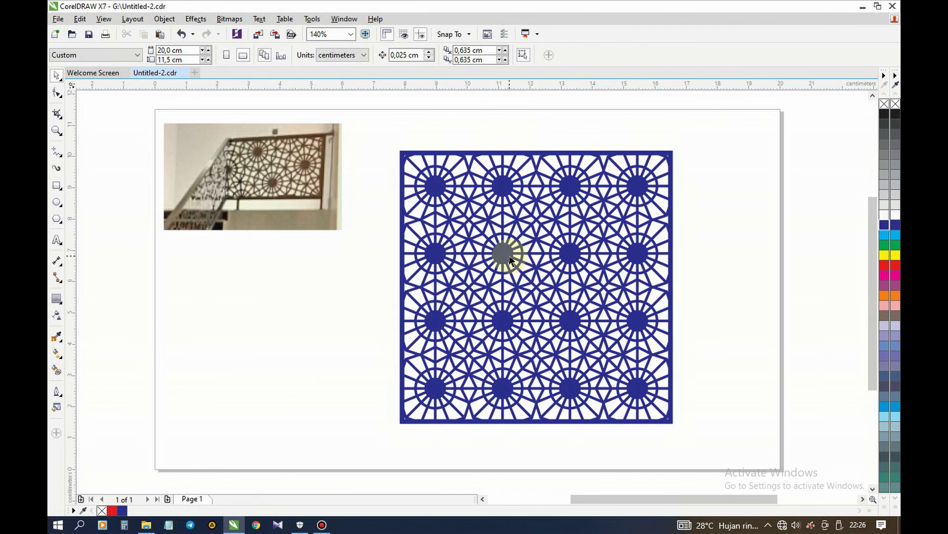
pyautogui.click(509, 257)
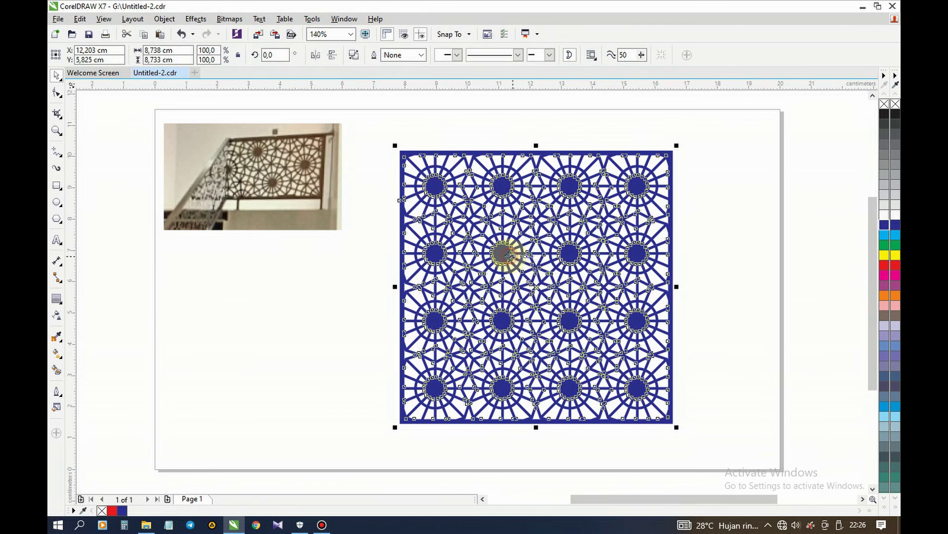
pyautogui.click(756, 258)
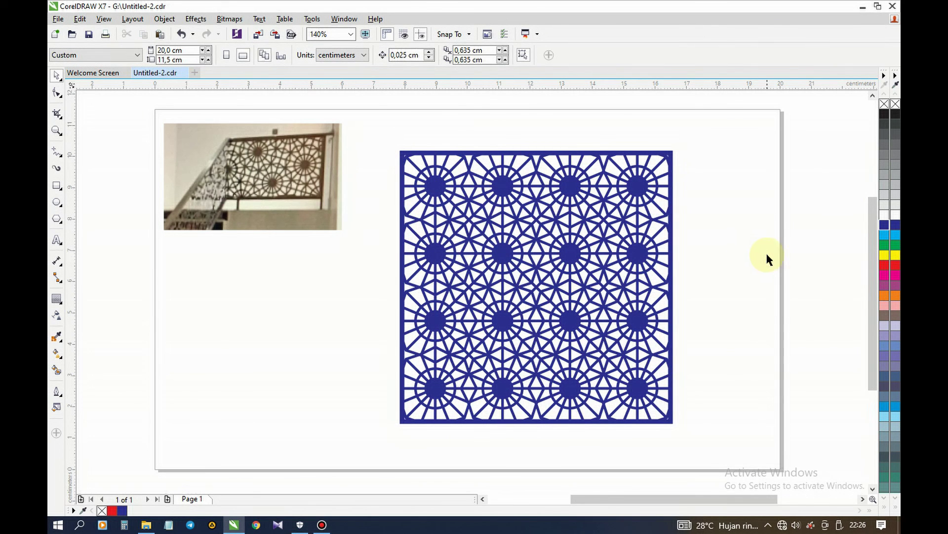